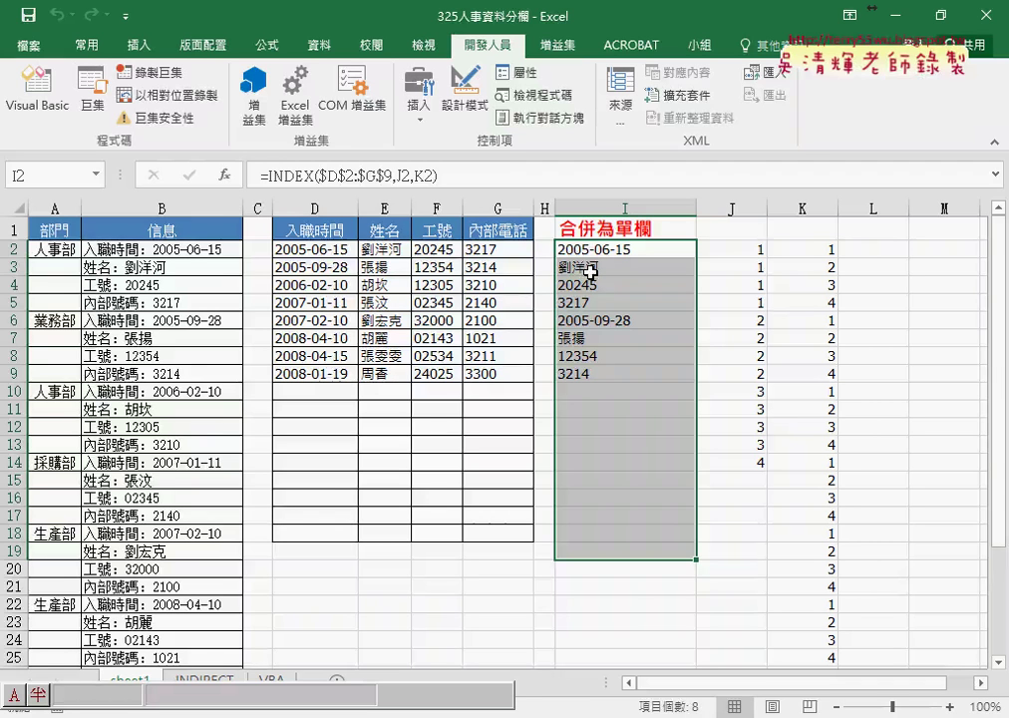
Select the merged INDEX results in I2:I9 under 合併為單欄 and clear them
left_click_drag(319, 249, 499, 374)
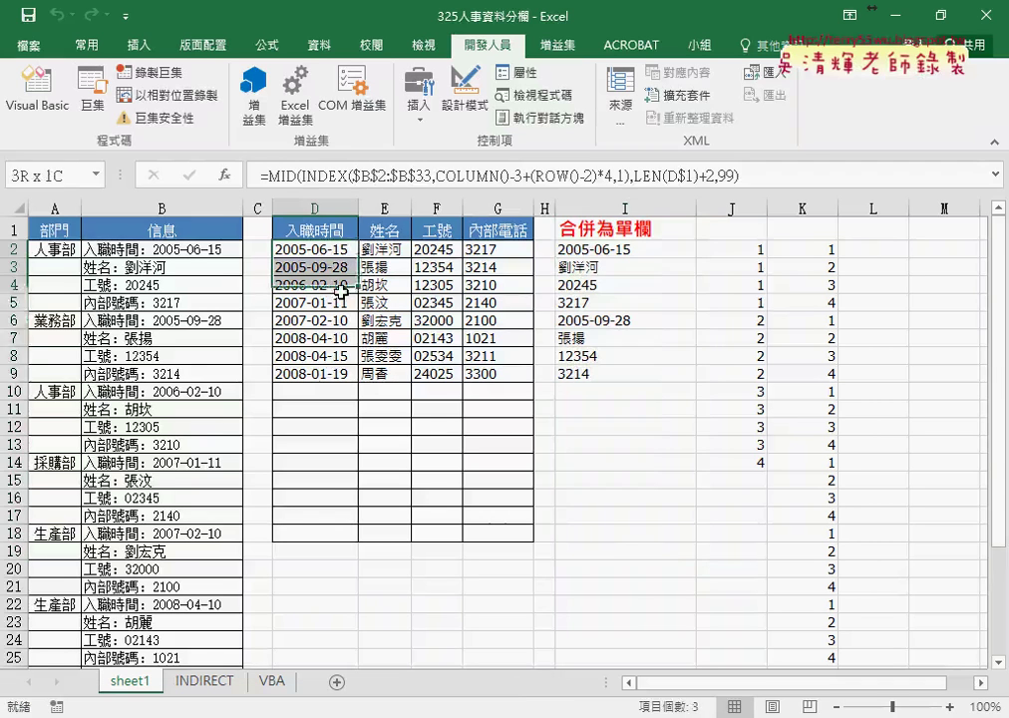
left_click_drag(583, 249, 608, 371)
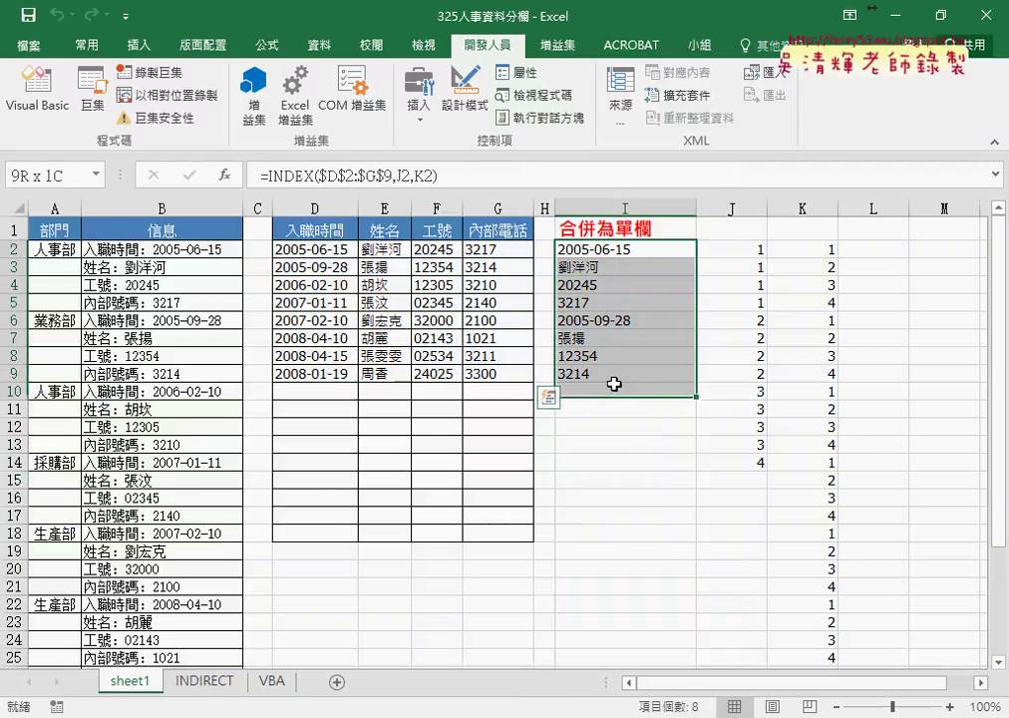
left_click(668, 267)
left_click(635, 249)
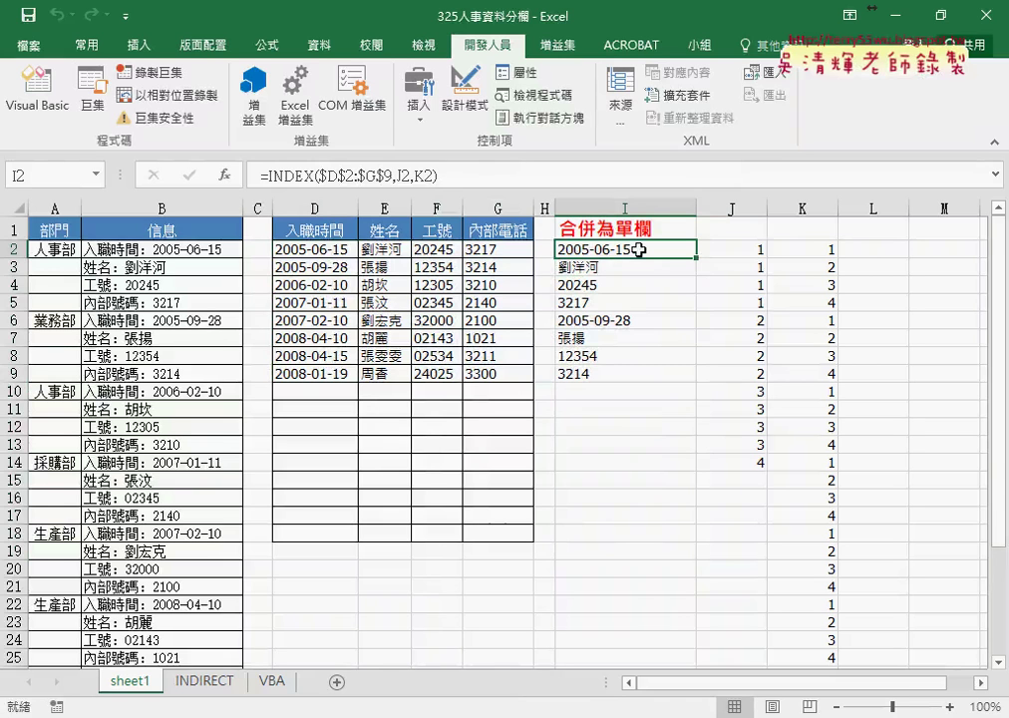
key("ctrl+shift+Down")
key("Delete")
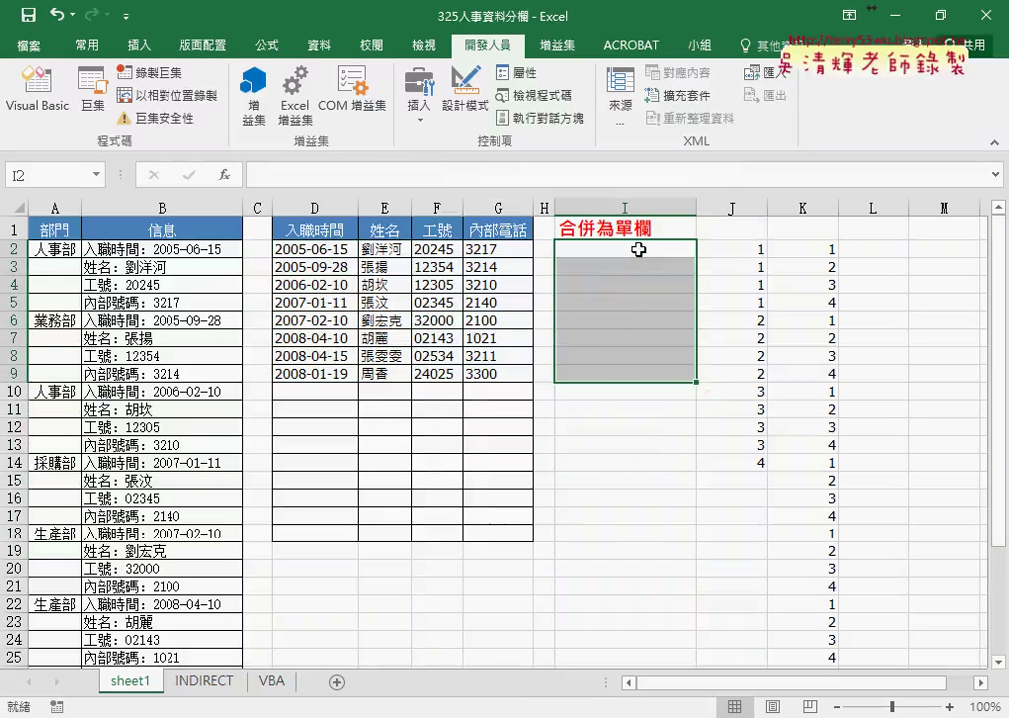
left_click(638, 250)
left_click(225, 174)
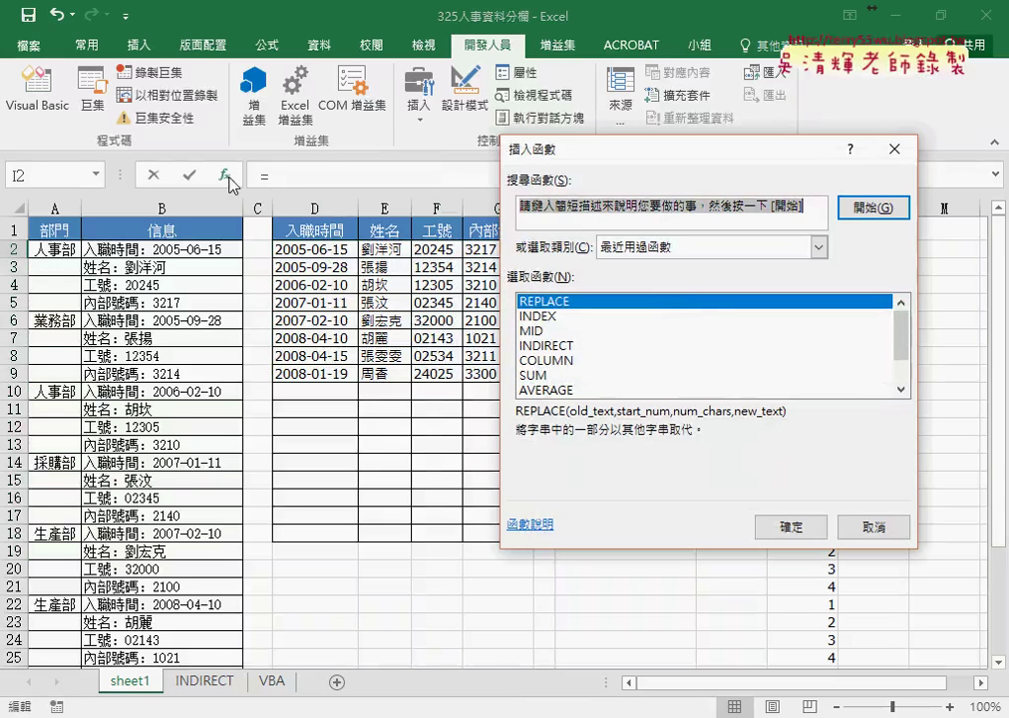
double_click(626, 317)
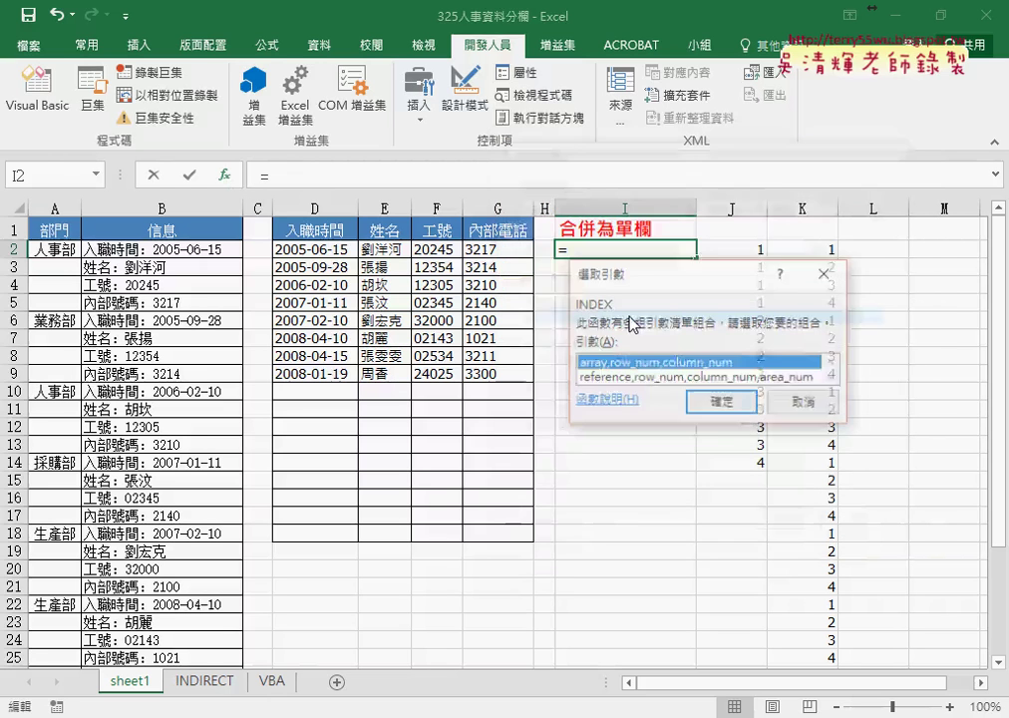
left_click(725, 405)
left_click_drag(595, 194, 434, 452)
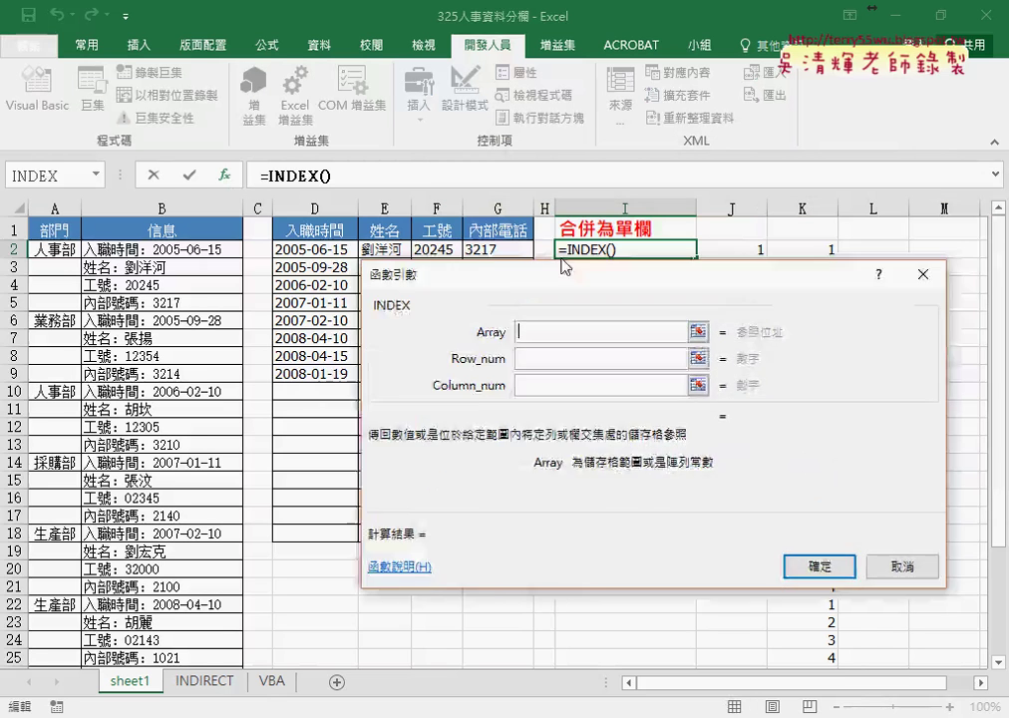
left_click_drag(297, 254, 468, 367)
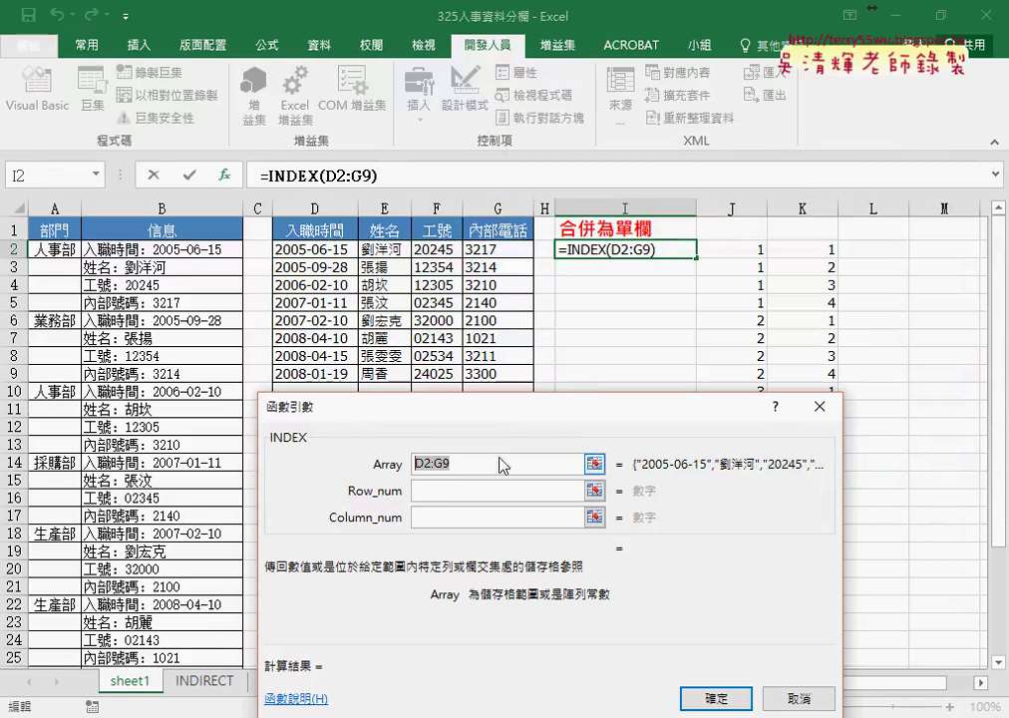
key("F4")
key("F4")
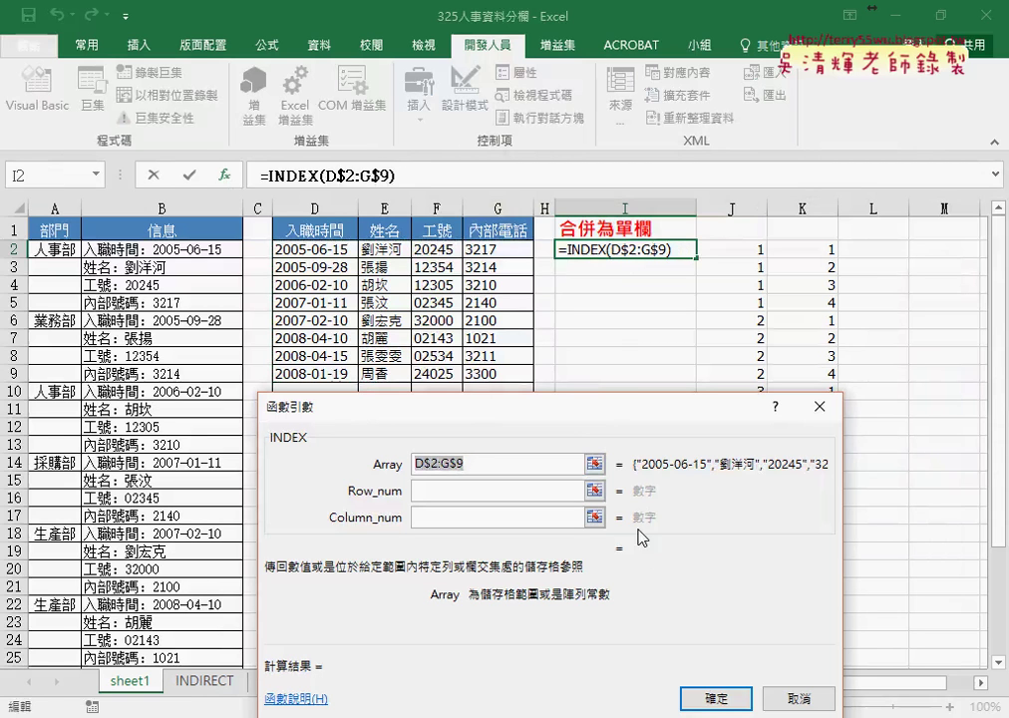
left_click(450, 489)
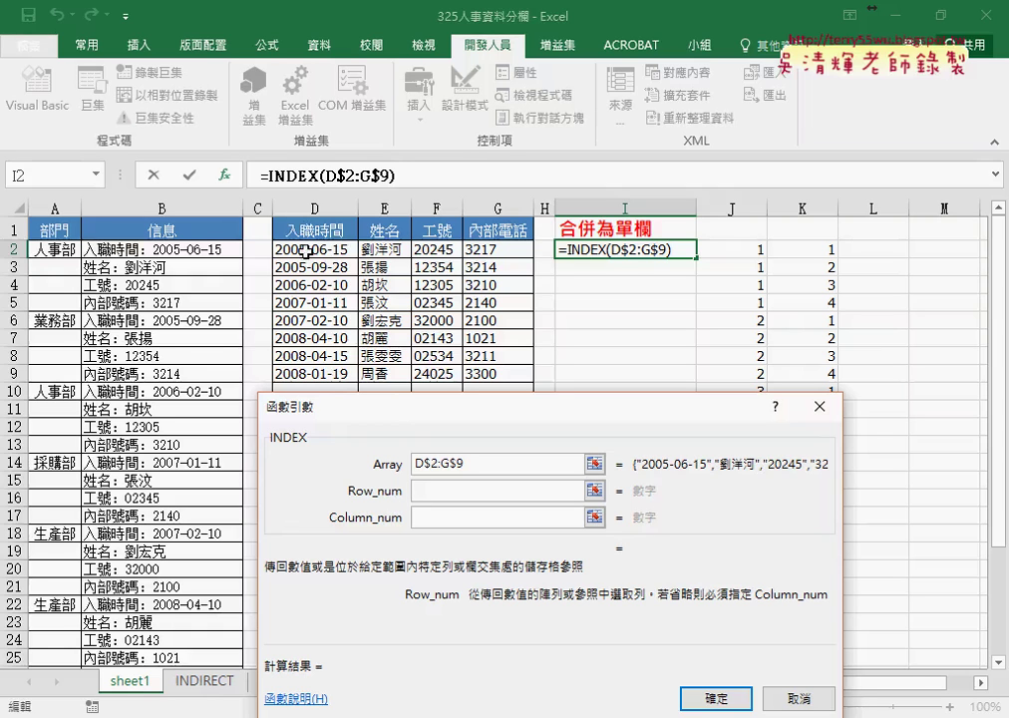
type("1")
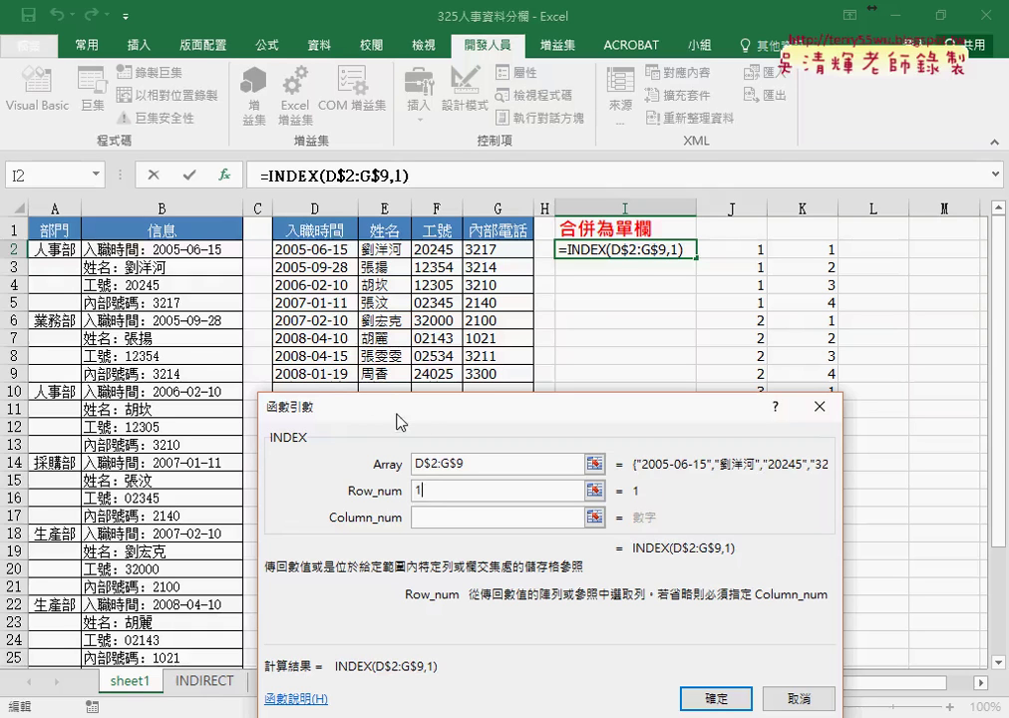
left_click(435, 519)
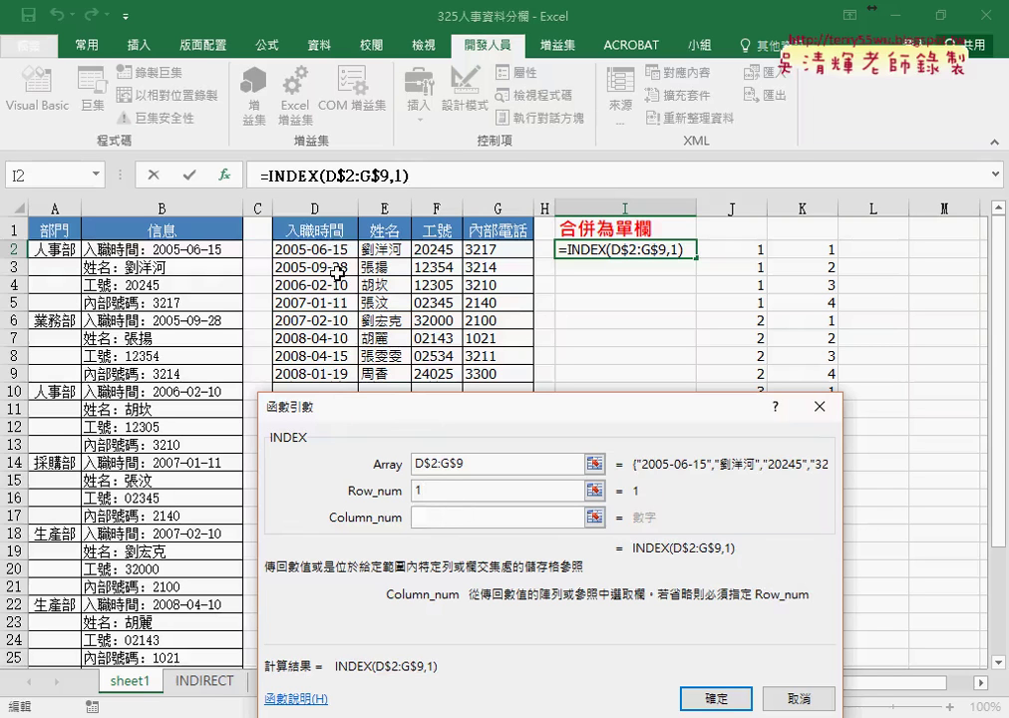
type("1")
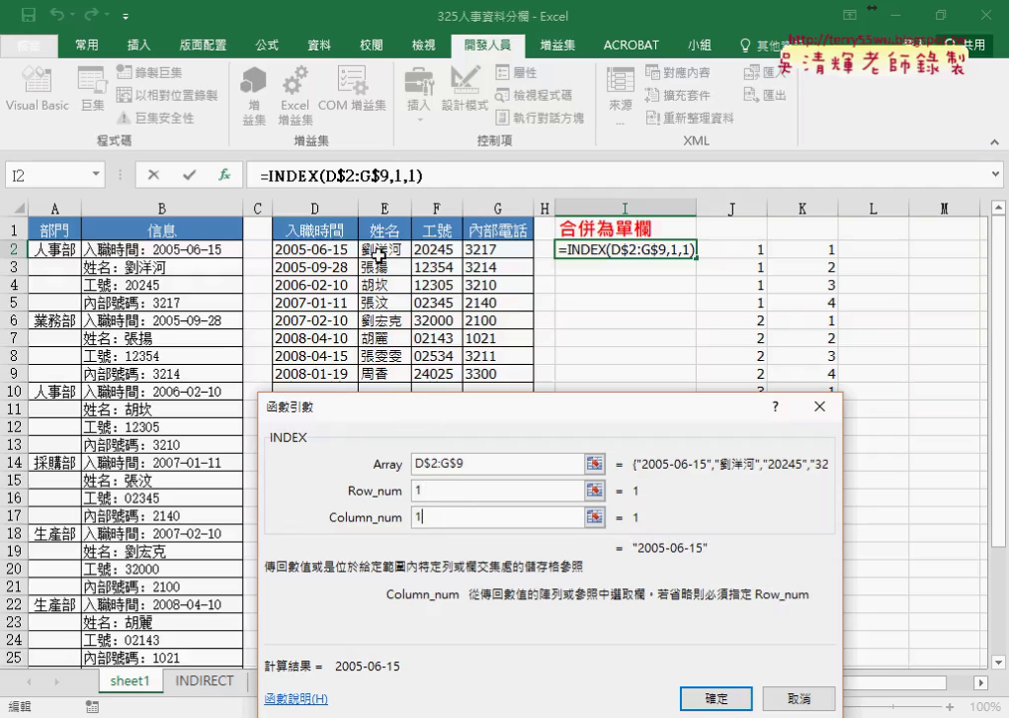
double_click(418, 517)
type("2")
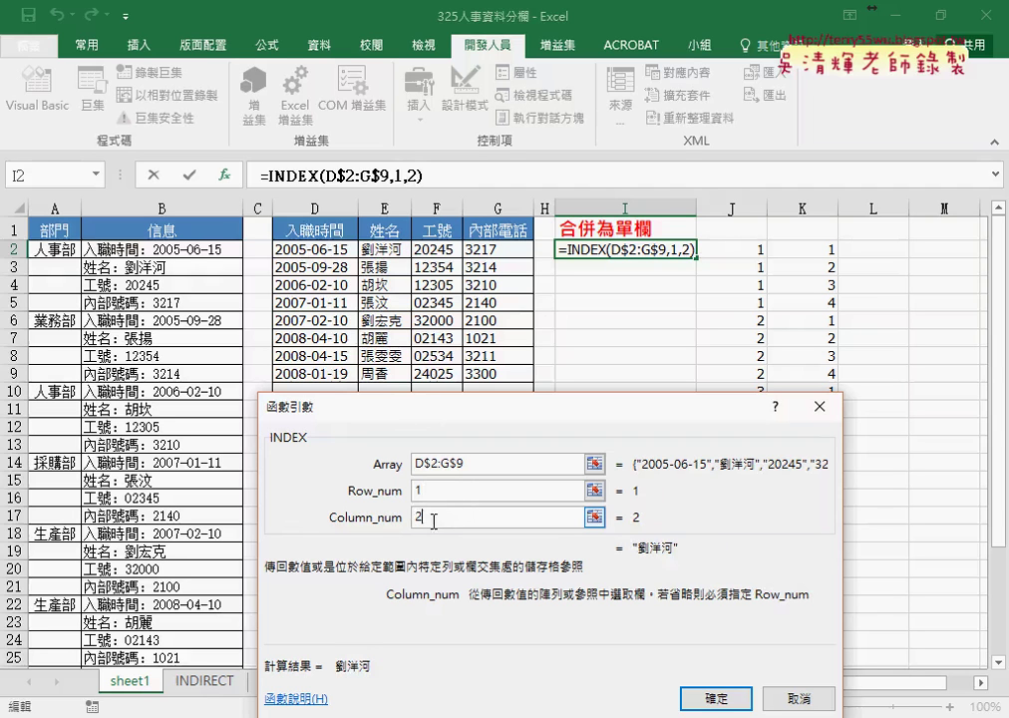
double_click(417, 490)
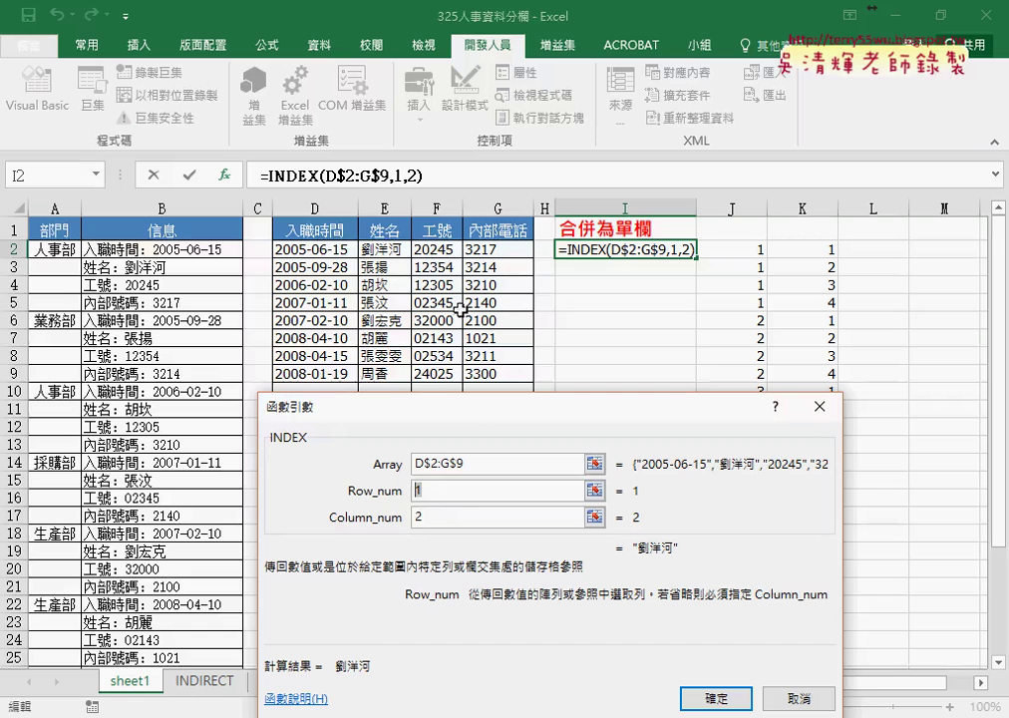
key("Tab")
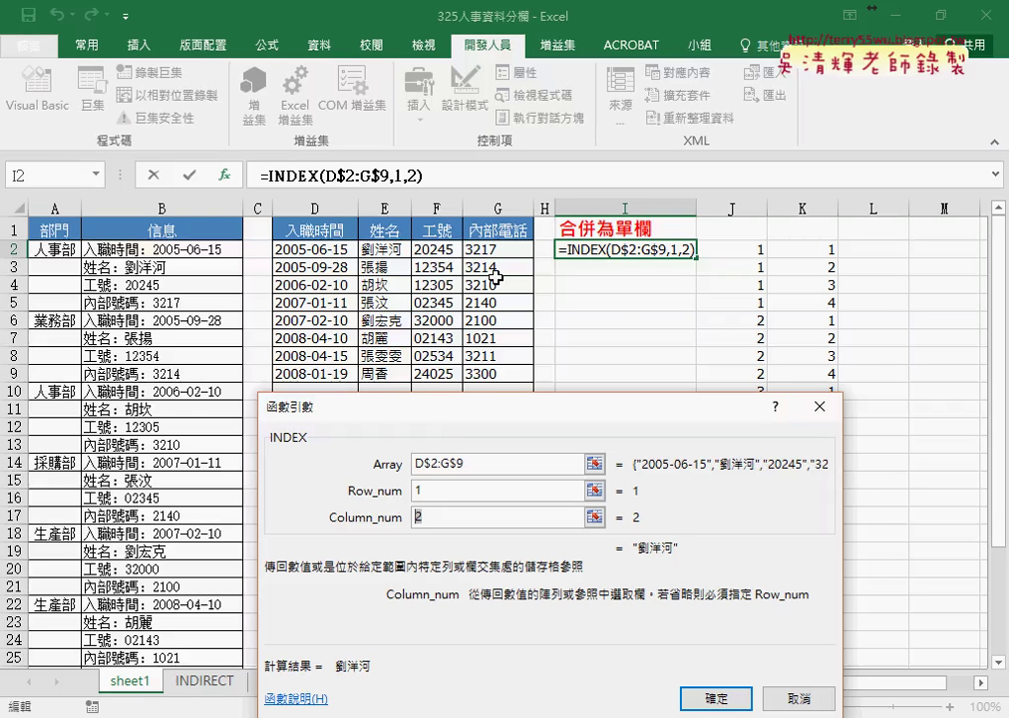
left_click(795, 700)
Review the J2:J5 row helpers, then start an array-form INDEX function in I2
left_click(755, 250)
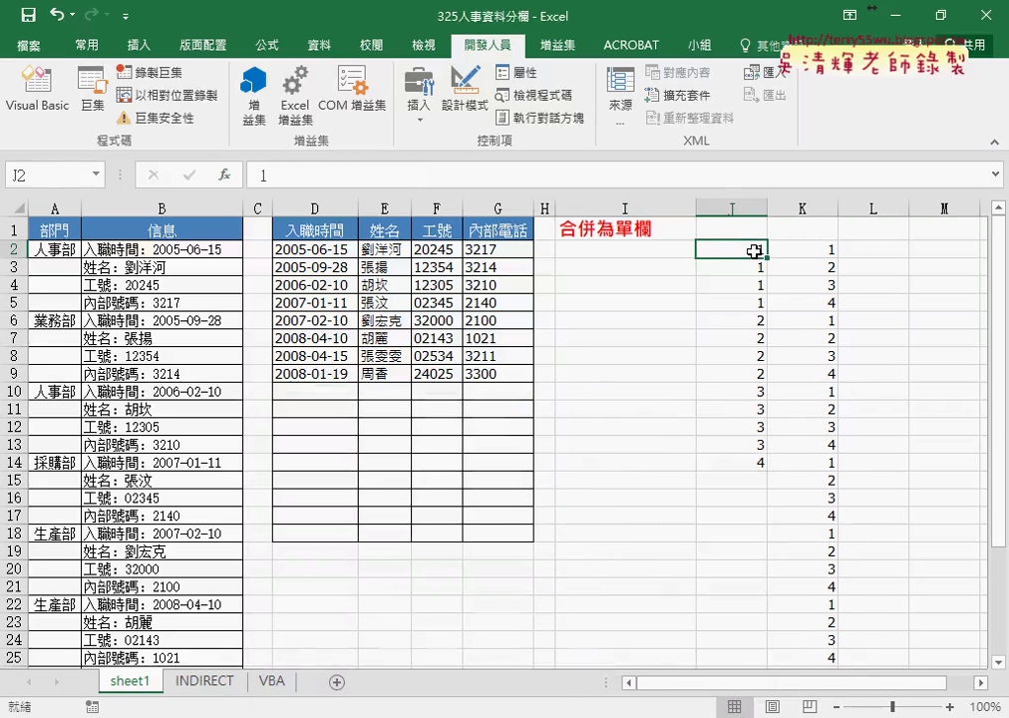
left_click_drag(755, 250, 756, 304)
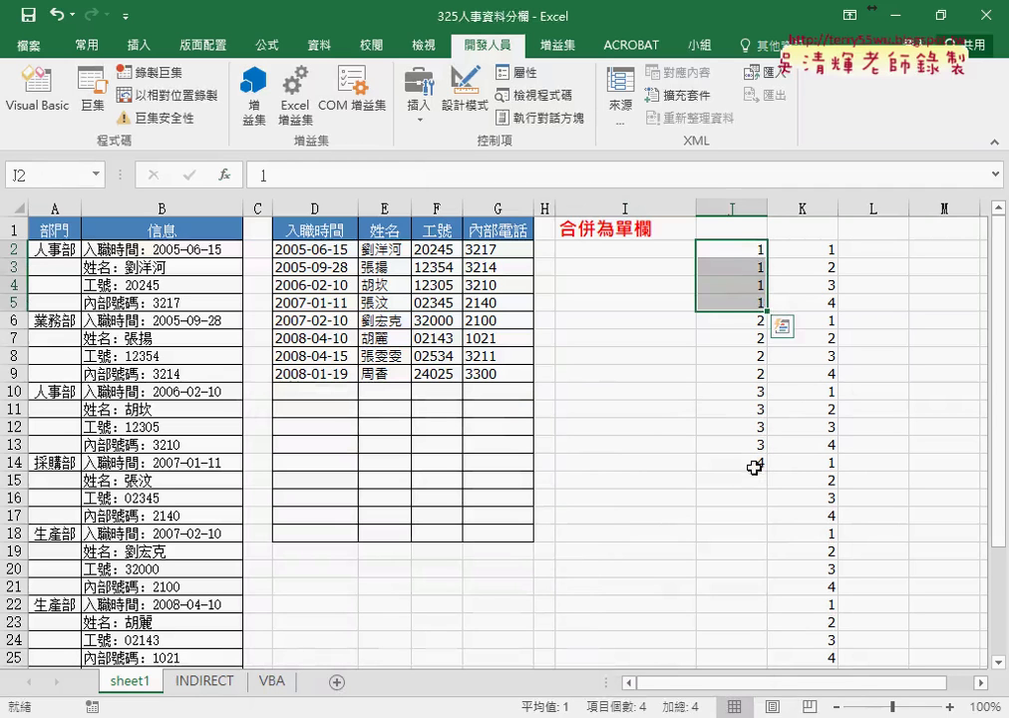
left_click(618, 250)
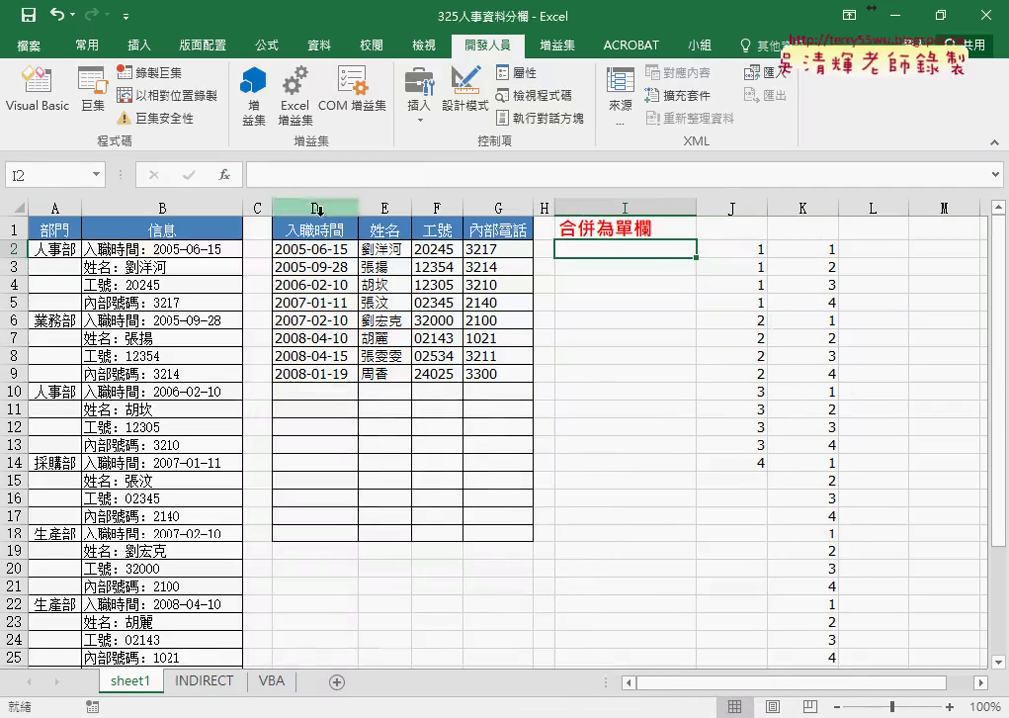
key("shift+F3")
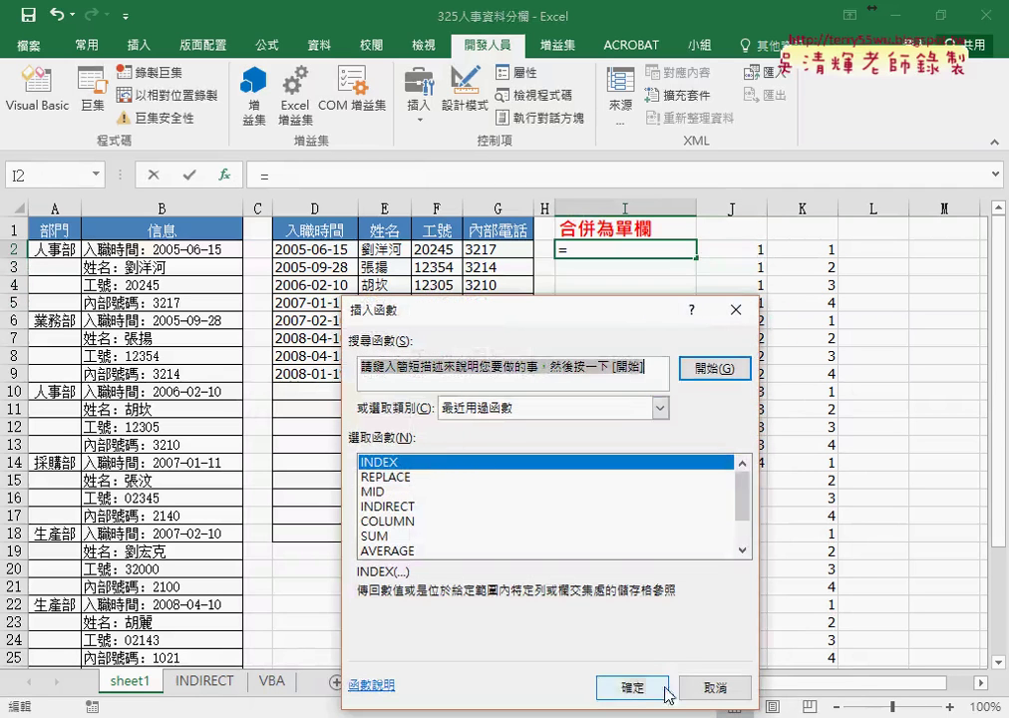
left_click(668, 688)
left_click(558, 565)
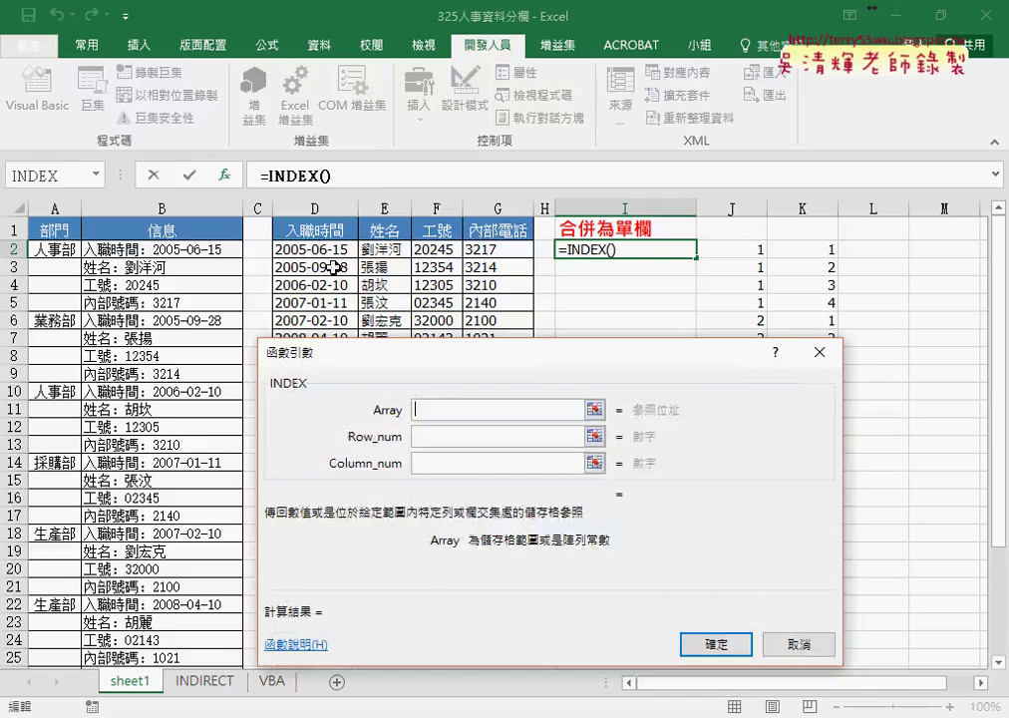
Set INDEX to array D$2:G$9, row J2, column K2, returning 2005-06-15
left_click_drag(311, 250, 534, 361)
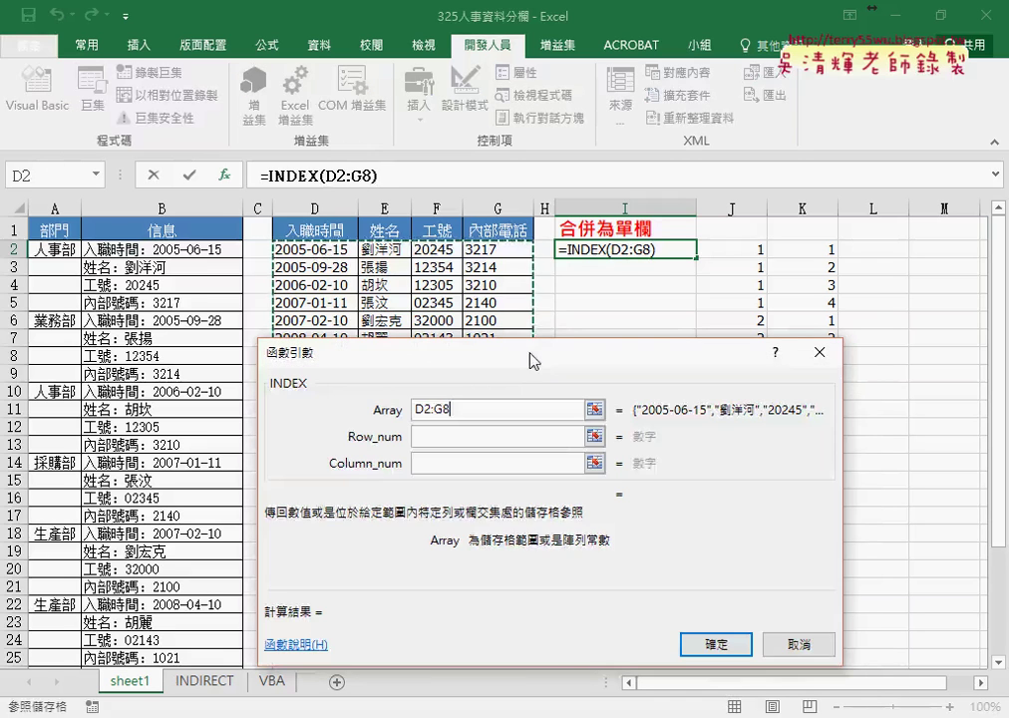
left_click_drag(311, 249, 468, 375)
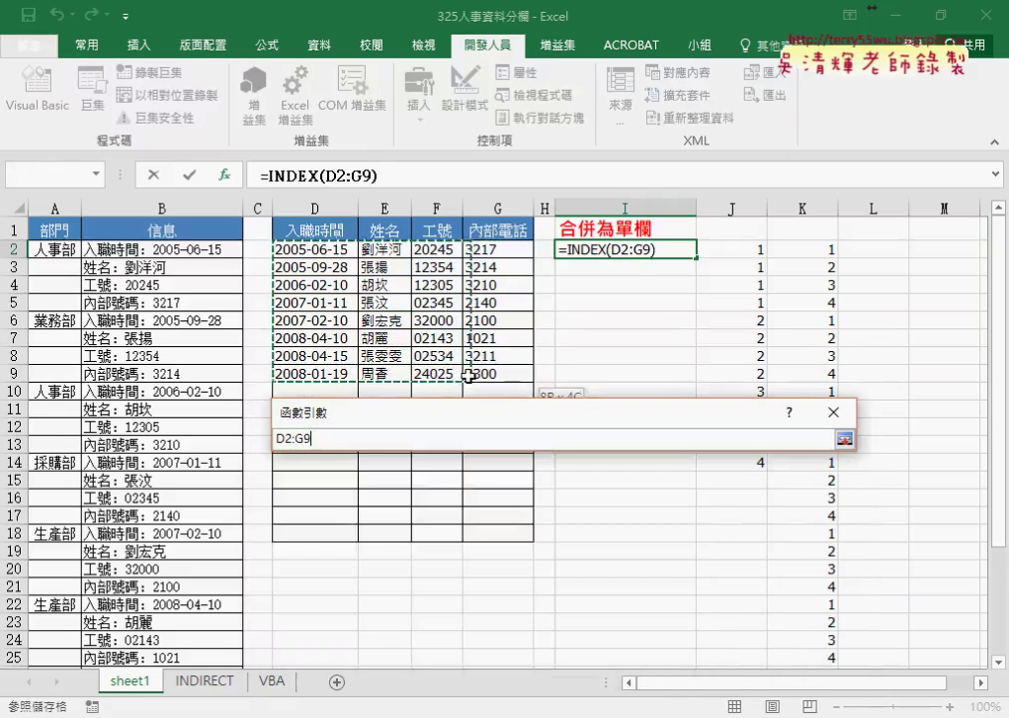
key("F4")
key("F4")
left_click(456, 499)
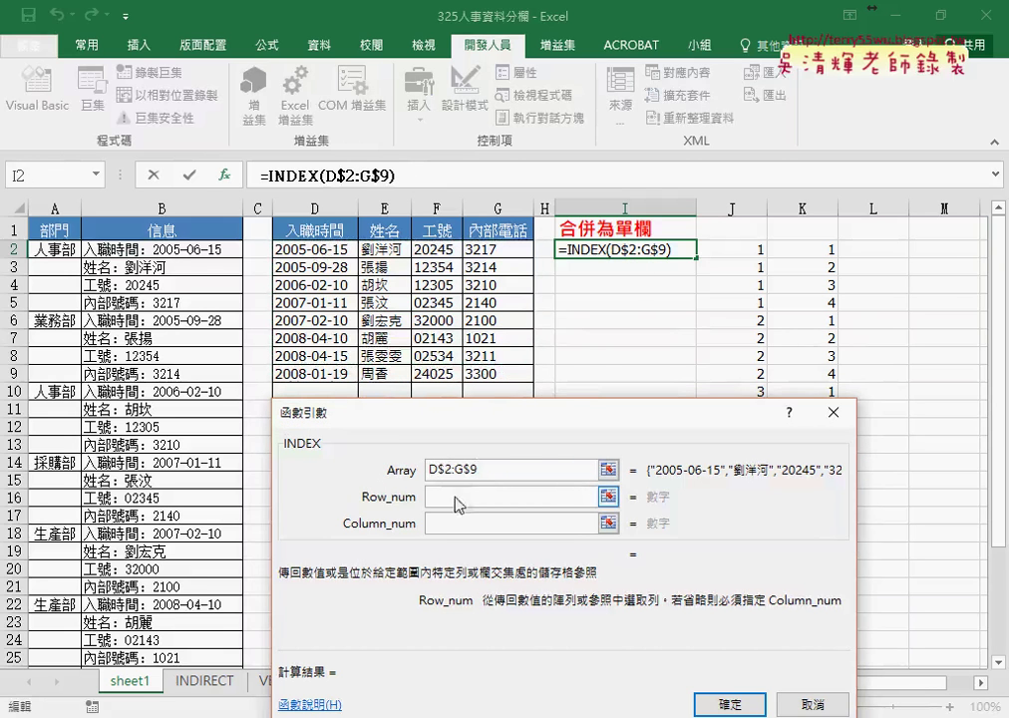
left_click(761, 249)
key("Tab")
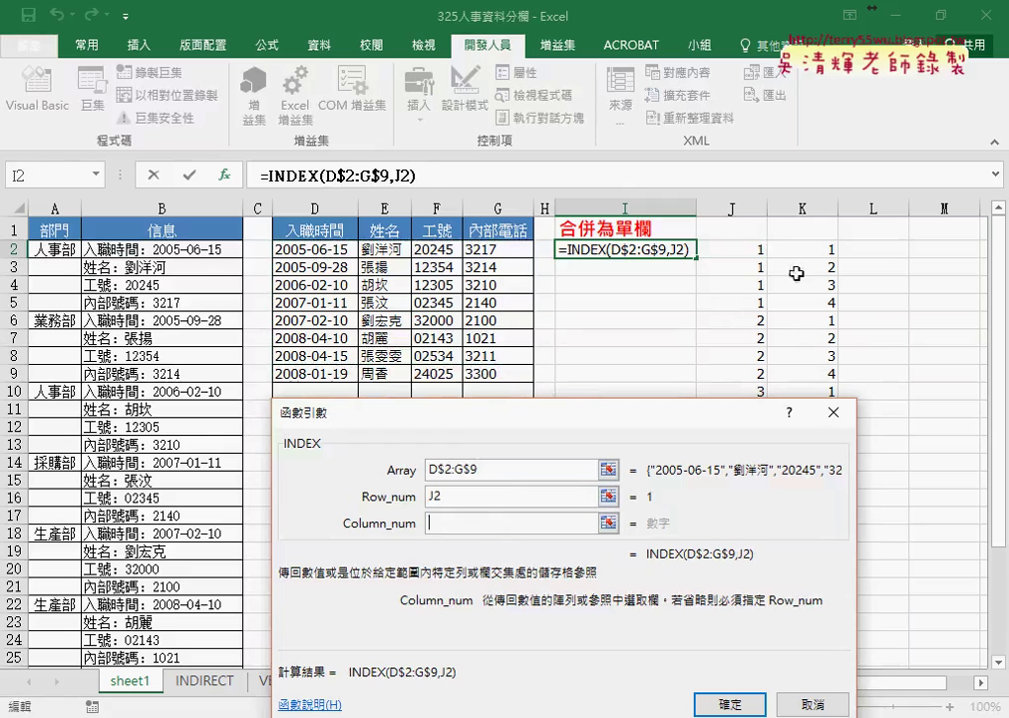
left_click(796, 250)
key("Return")
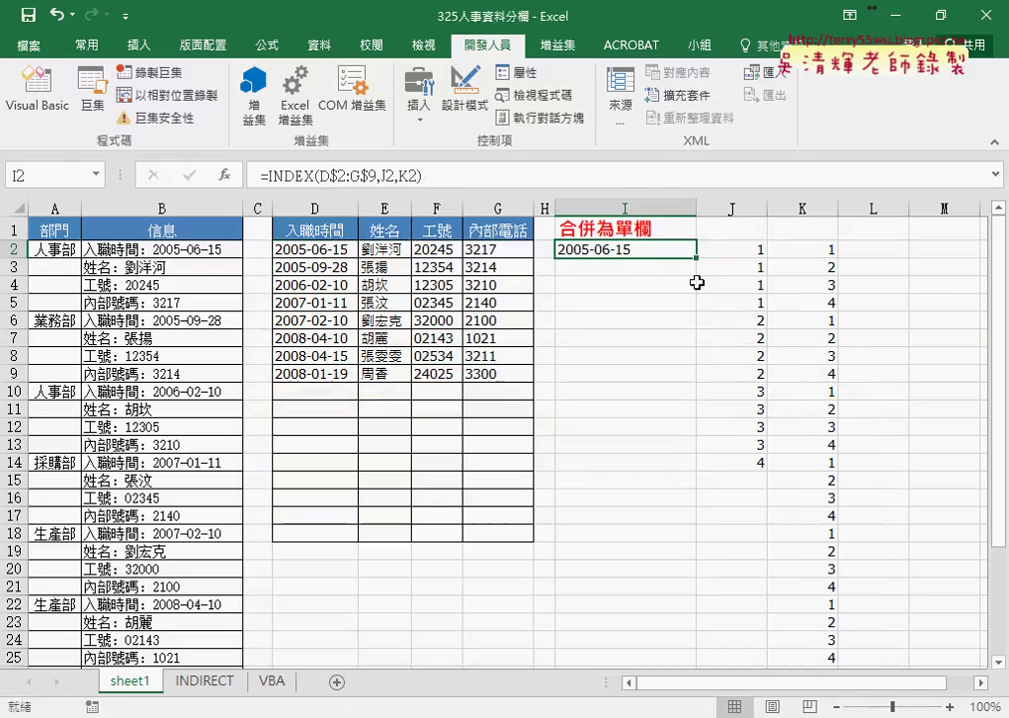
Fill I2's INDEX formula down to I14, then highlight helper columns J:K and J2:J5
left_click_drag(696, 258, 701, 472)
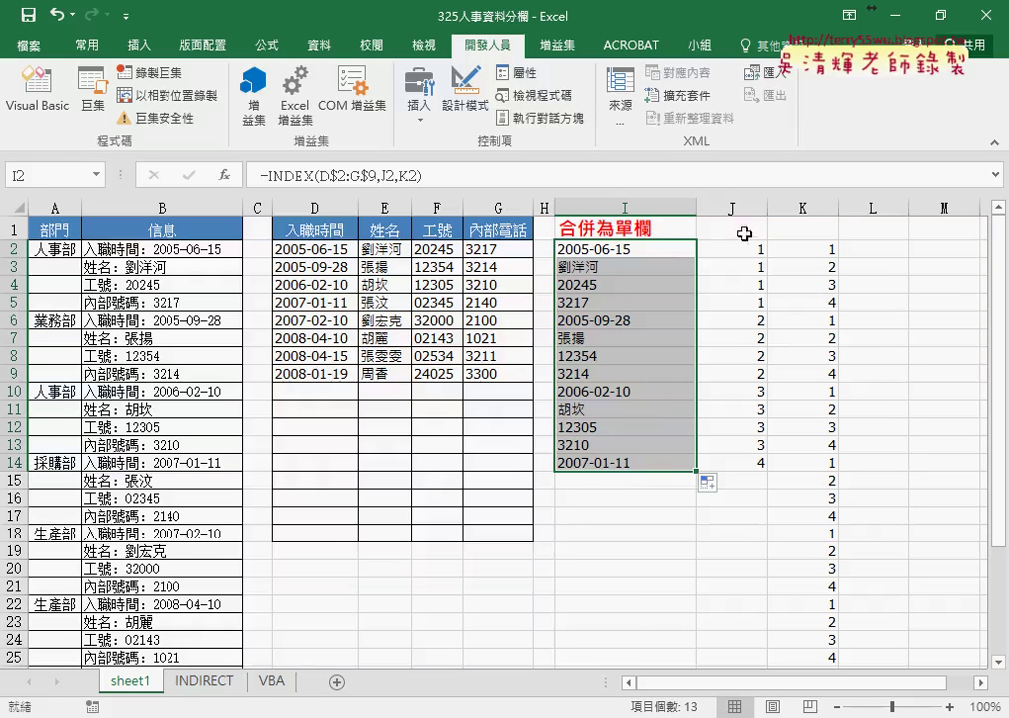
left_click_drag(762, 206, 800, 205)
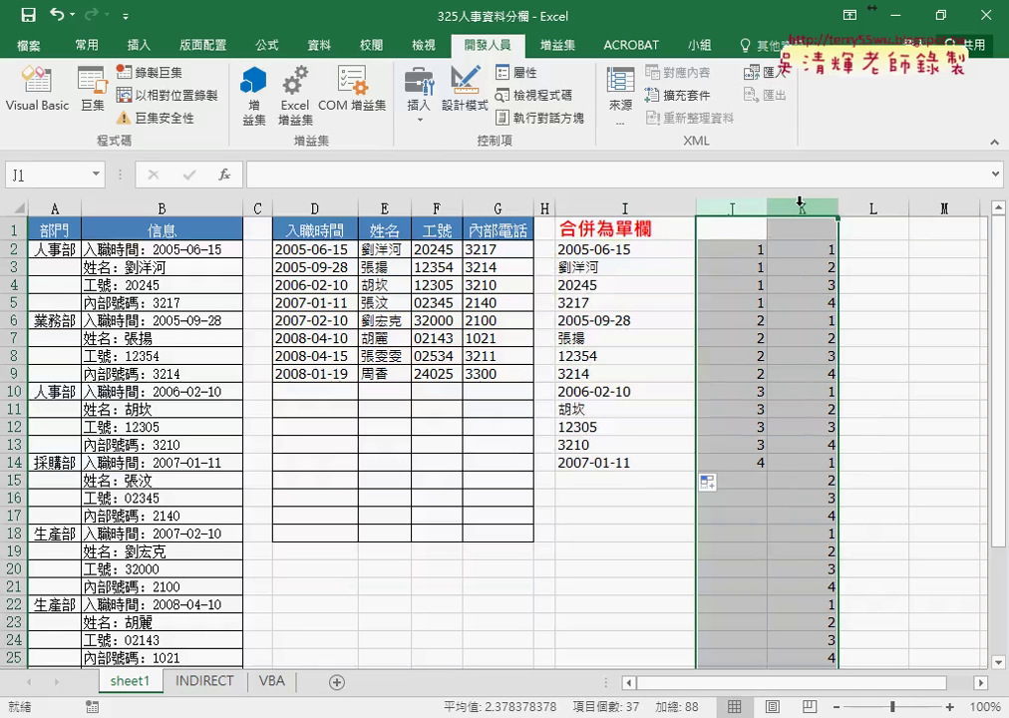
mouse_move(734, 250)
left_mouse_down()
mouse_move(738, 312)
mouse_move(737, 299)
left_mouse_up()
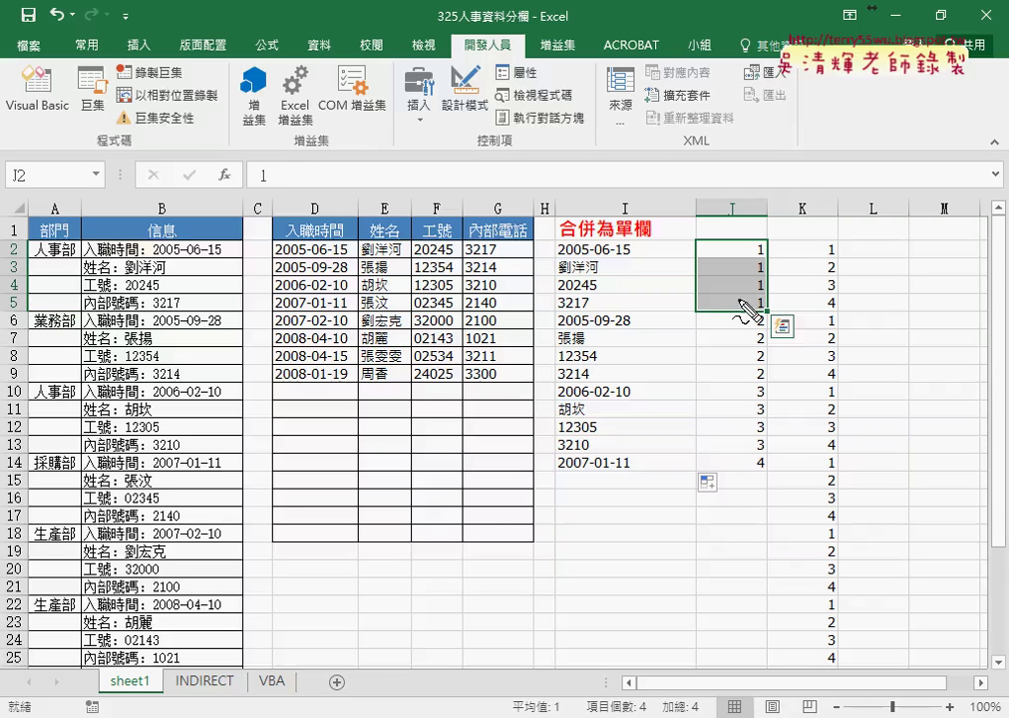
mouse_move(740, 142)
left_mouse_down()
mouse_move(740, 178)
mouse_move(759, 175)
mouse_move(784, 139)
mouse_move(774, 177)
left_mouse_up()
mouse_move(840, 241)
left_mouse_down()
mouse_move(821, 257)
mouse_move(843, 245)
left_mouse_up()
left_click_drag(716, 143, 731, 141)
left_click_drag(714, 185, 774, 193)
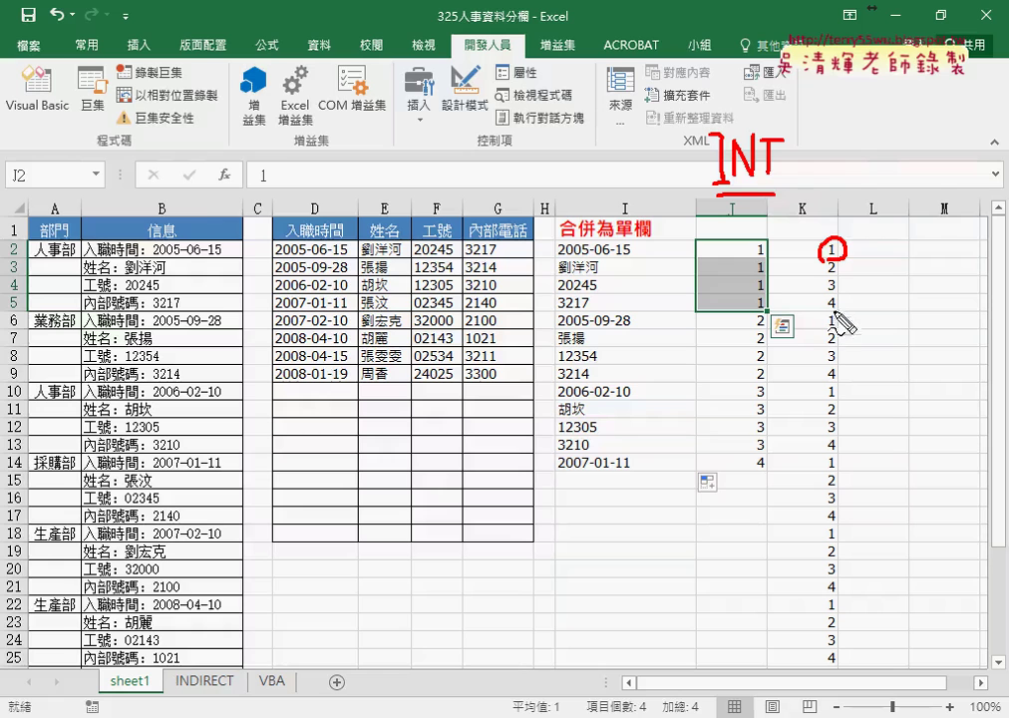
mouse_move(845, 181)
left_mouse_down()
mouse_move(846, 150)
mouse_move(877, 181)
mouse_move(891, 168)
mouse_move(879, 159)
mouse_move(900, 185)
mouse_move(921, 190)
left_mouse_up()
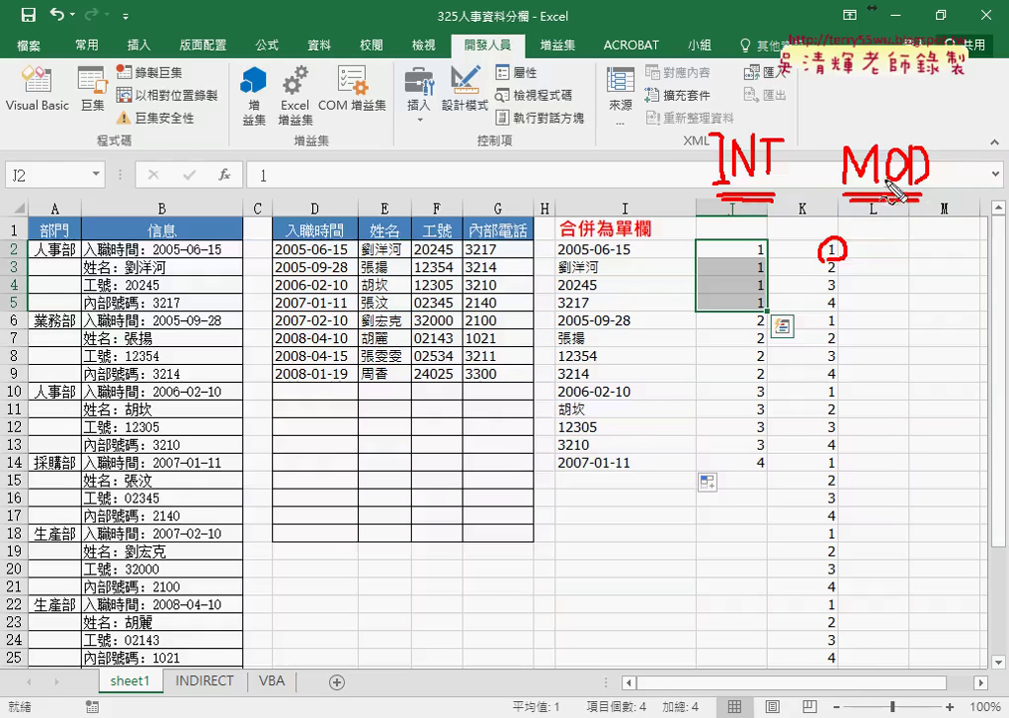
mouse_move(709, 165)
left_mouse_down()
mouse_move(709, 233)
mouse_move(698, 247)
left_mouse_up()
mouse_move(935, 181)
left_mouse_down()
mouse_move(863, 261)
mouse_move(887, 271)
left_mouse_up()
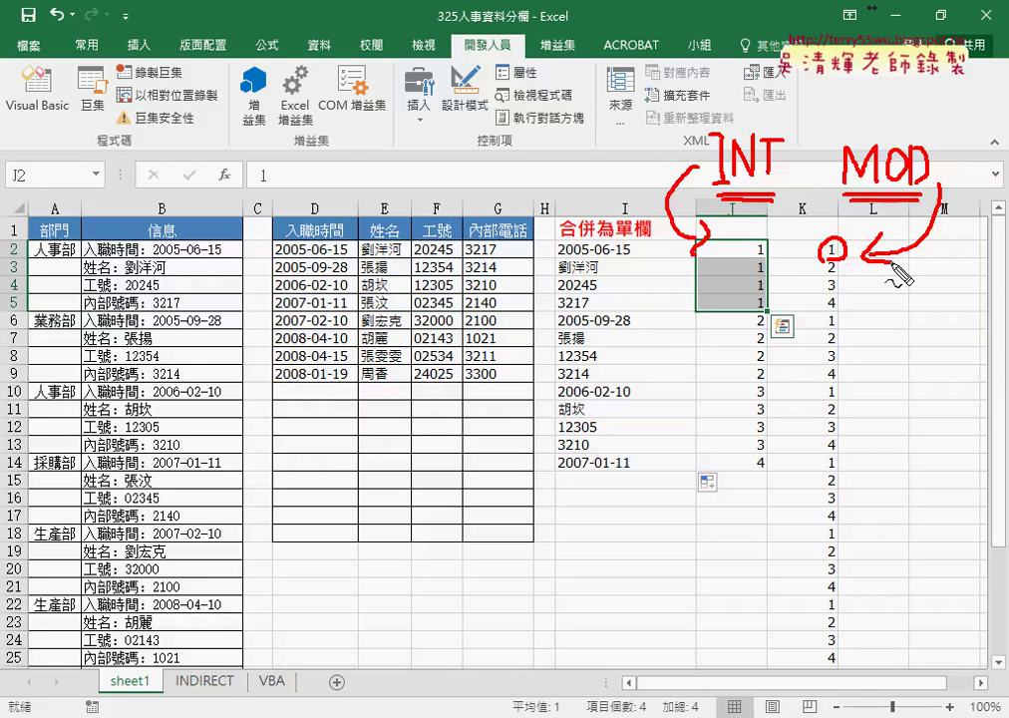
left_click_drag(746, 62, 771, 102)
left_click_drag(894, 78, 911, 90)
left_click(923, 91)
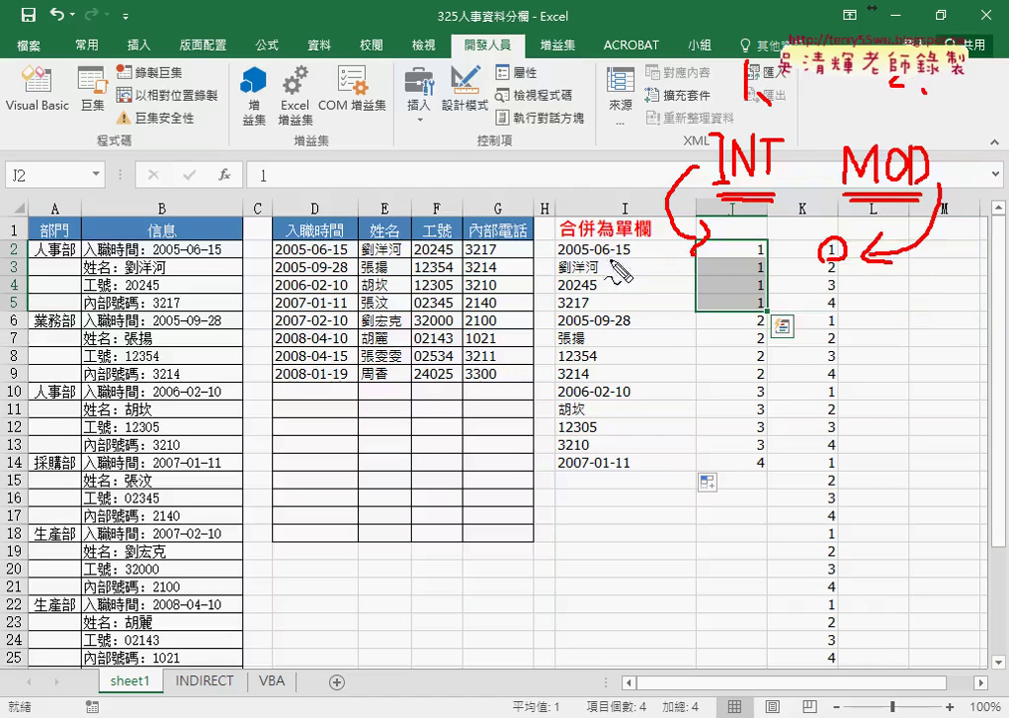
left_click_drag(561, 239, 646, 237)
mouse_move(660, 176)
left_mouse_down()
mouse_move(598, 223)
mouse_move(610, 221)
left_mouse_up()
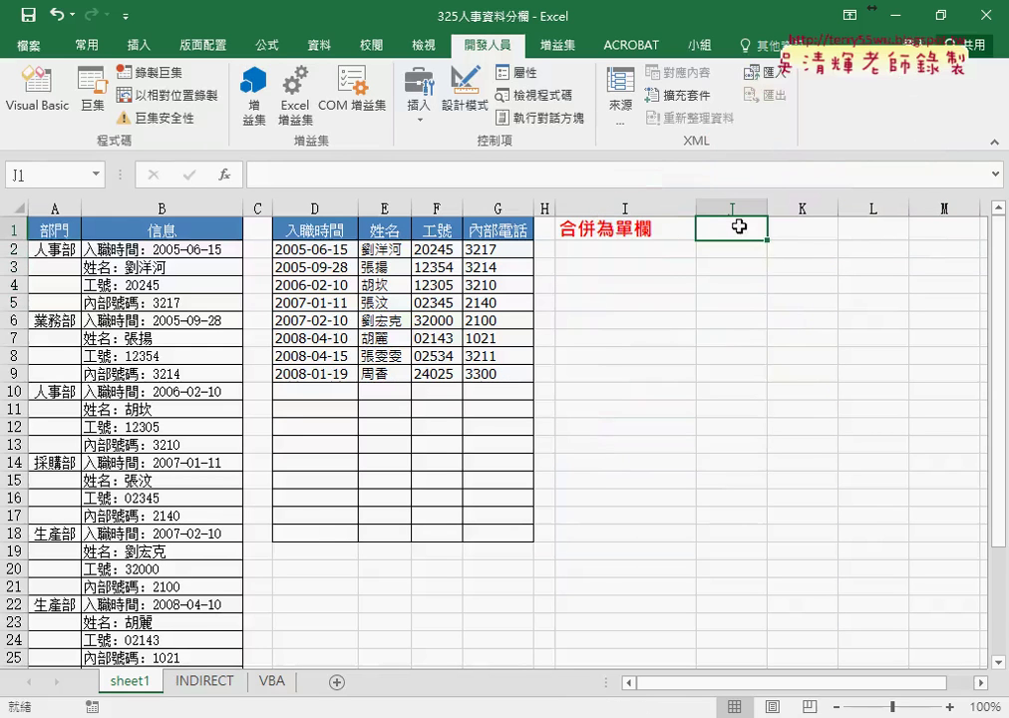
Enter the headers ROW in J1 and COL in K1
type("RO")
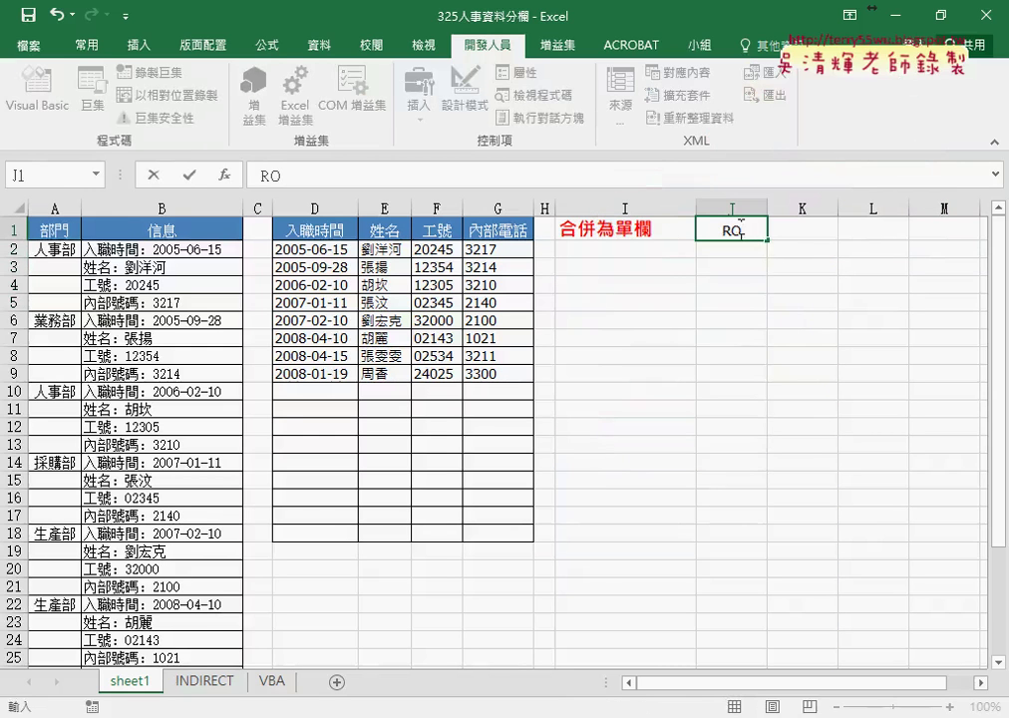
type("W")
key("Tab")
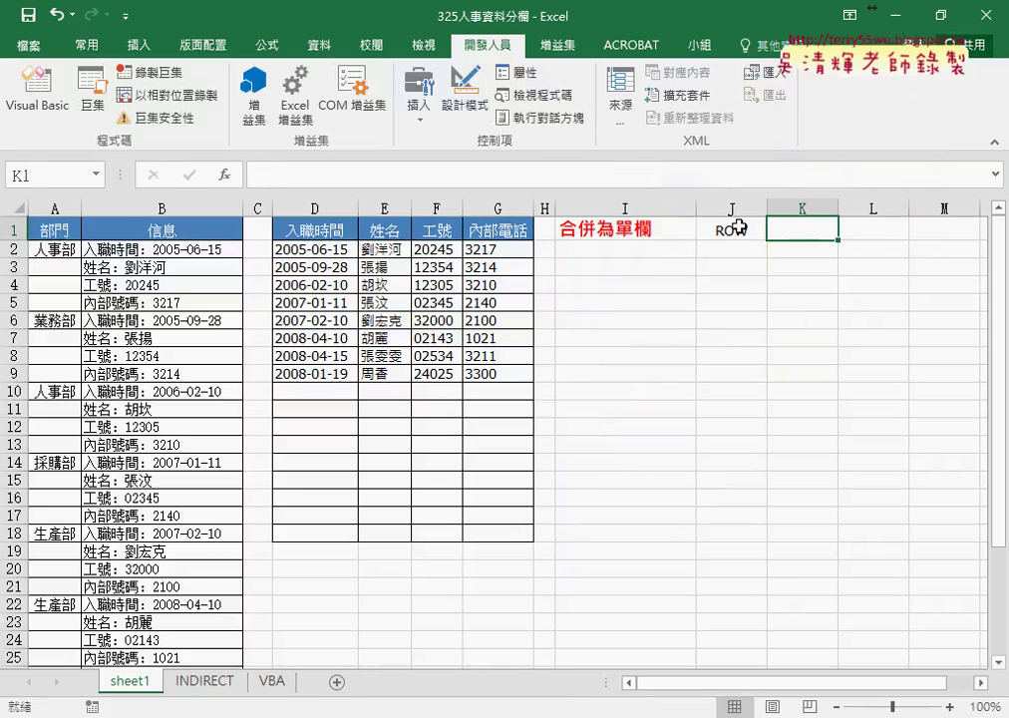
type("COL")
key("Return")
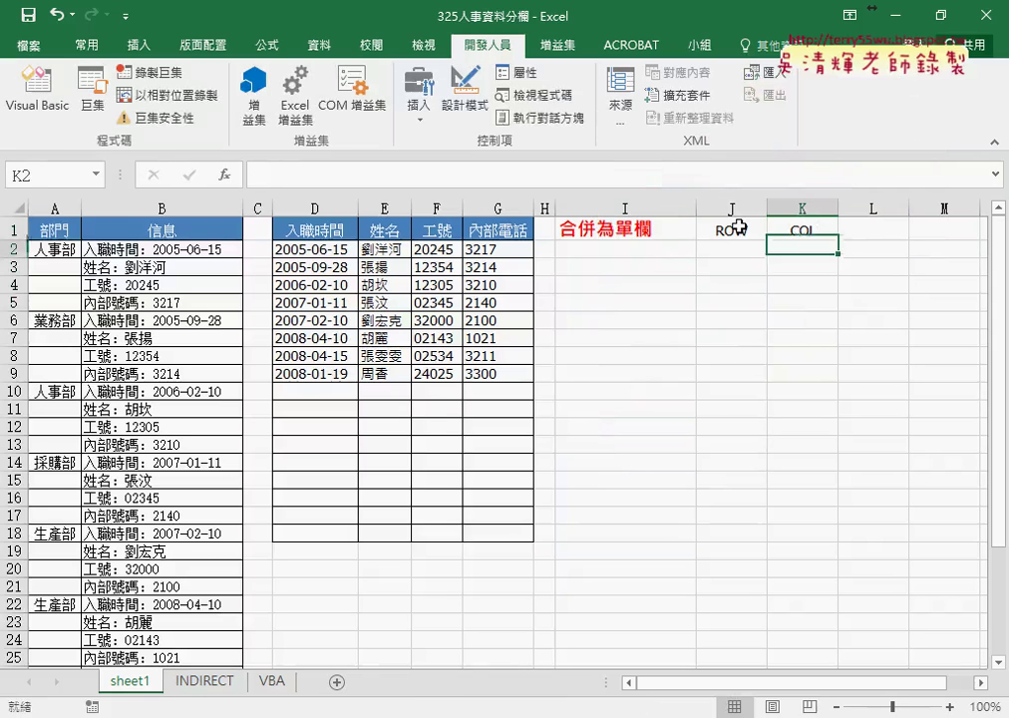
Start a formula with = in J2 and bring up the Insert Function list
left_click(734, 250)
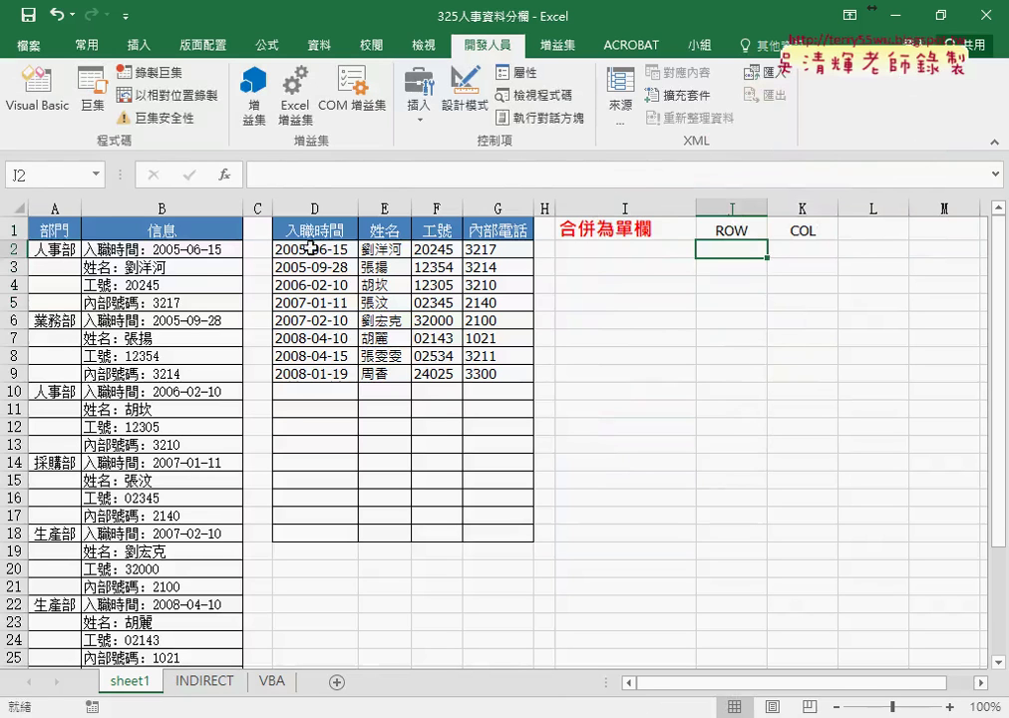
left_click_drag(287, 250, 521, 369)
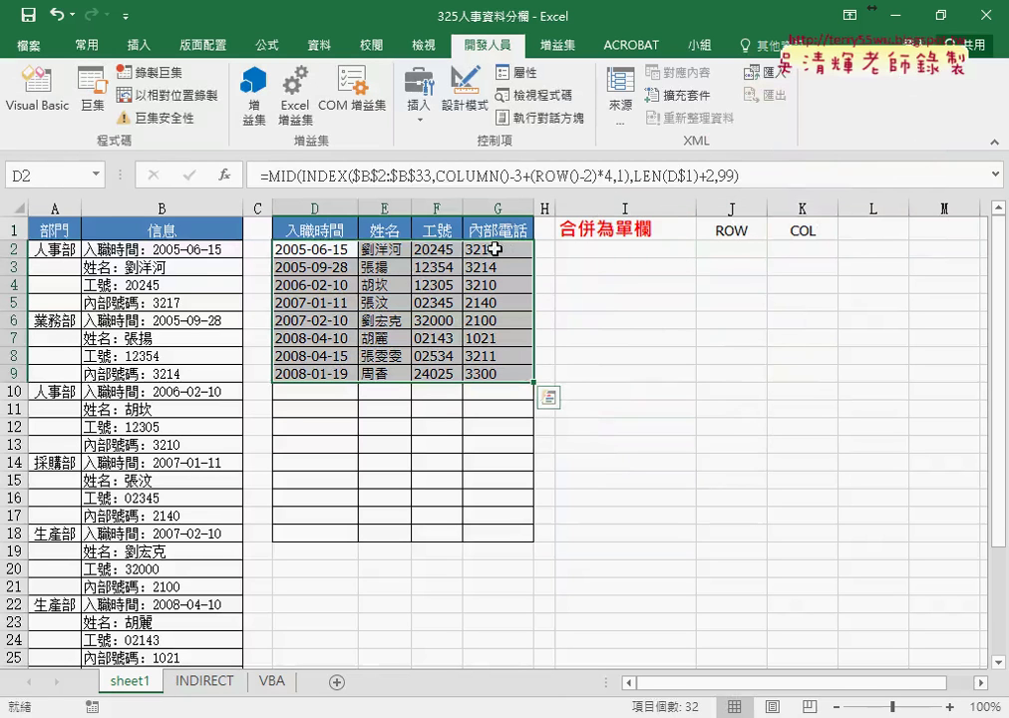
left_click(723, 249)
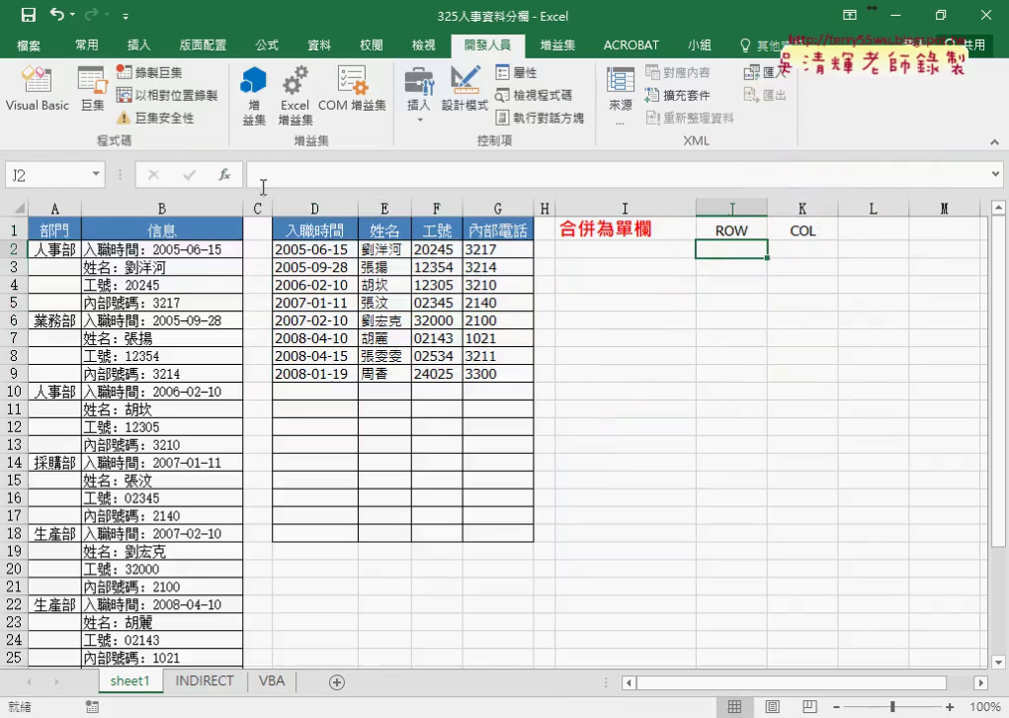
type("=")
left_click(230, 178)
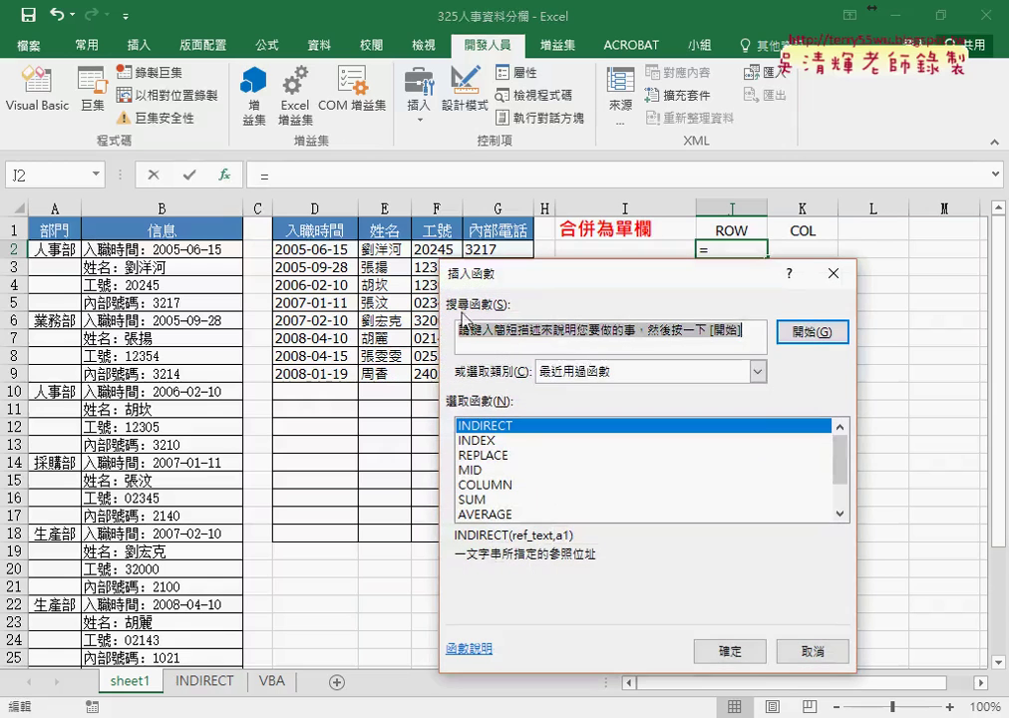
Insert ROW() from Lookup & Reference into J2 and fill it down to J20
left_click(596, 374)
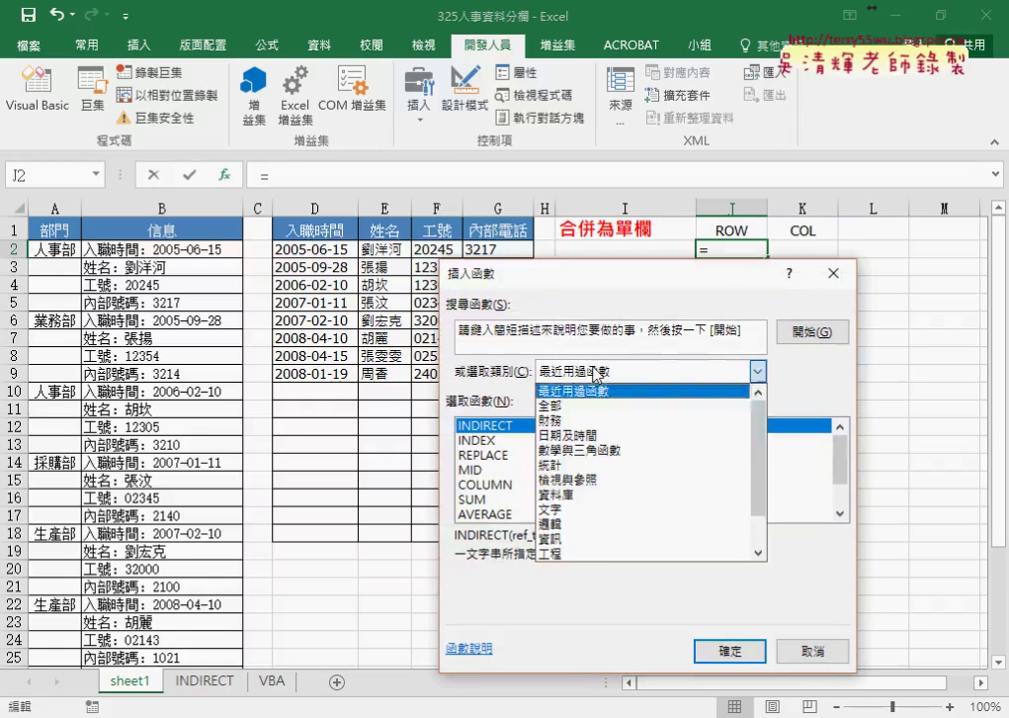
left_click(599, 481)
left_click_drag(840, 443, 840, 485)
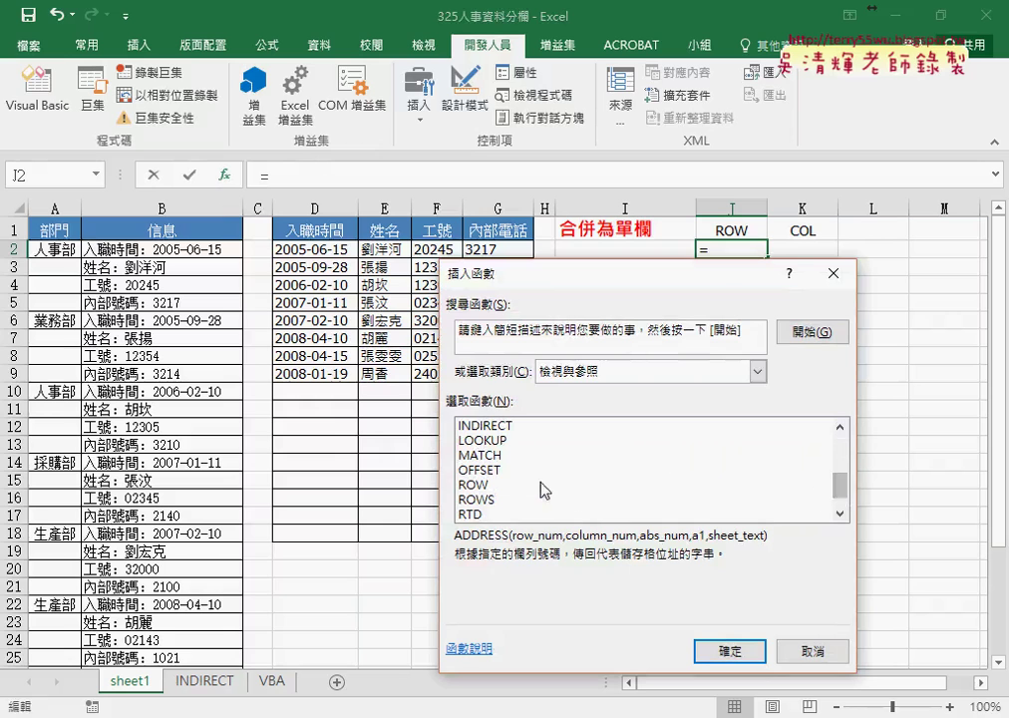
double_click(541, 485)
left_click(804, 574)
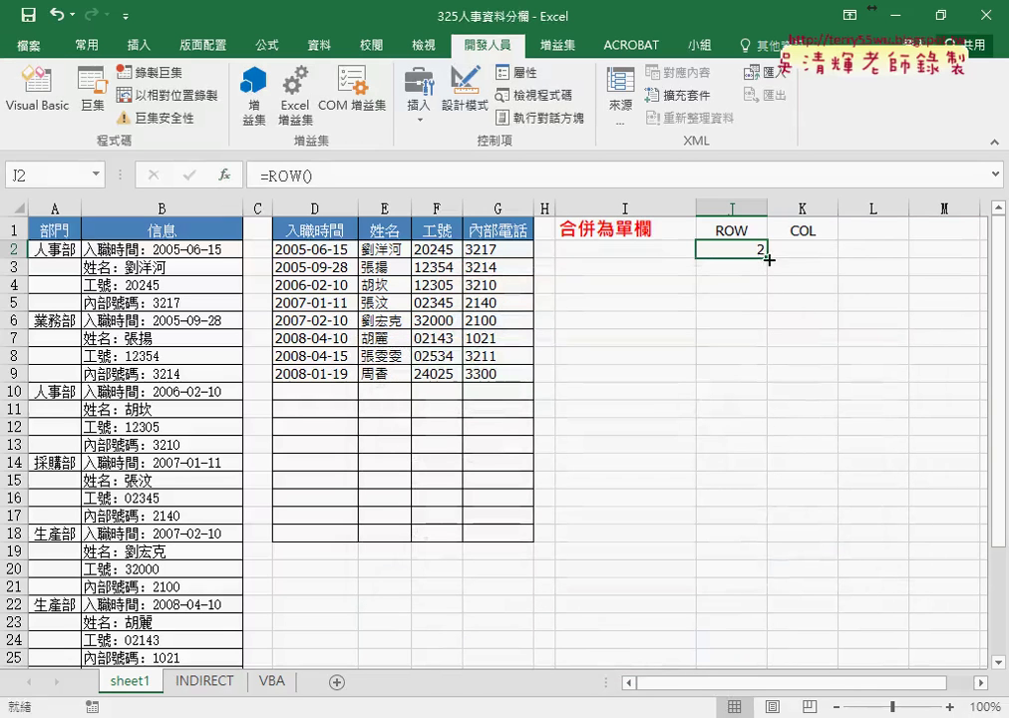
left_click_drag(767, 259, 768, 579)
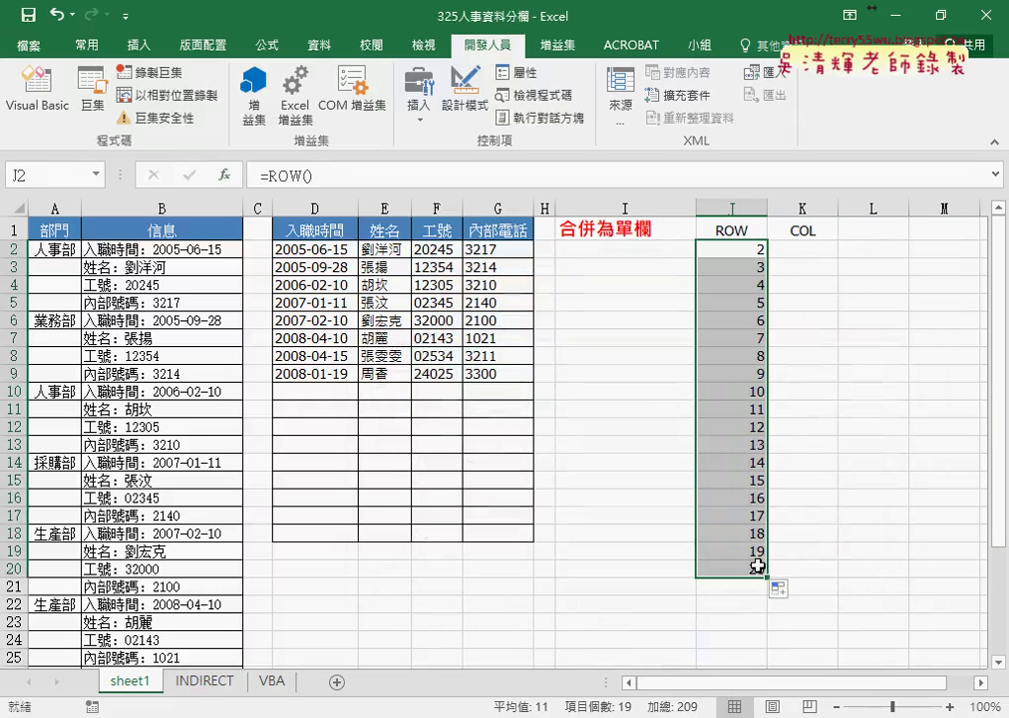
Copy ROW() out of J2's formula and remove it
left_click(739, 254)
left_click(307, 177)
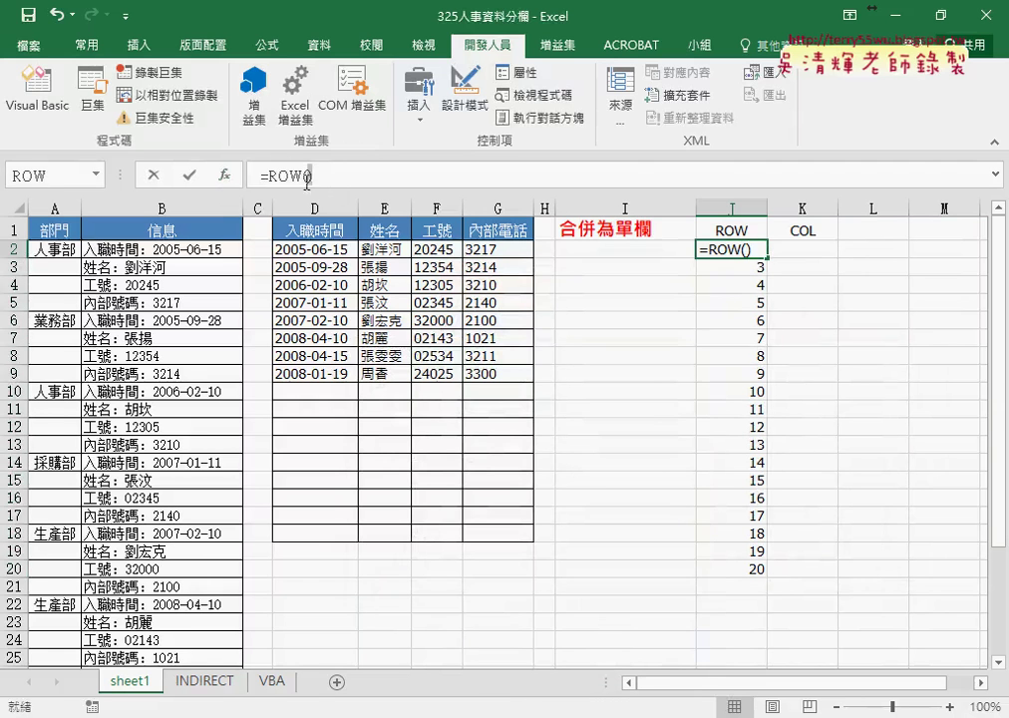
left_click_drag(309, 177, 267, 177)
right_click(271, 184)
left_click(299, 213)
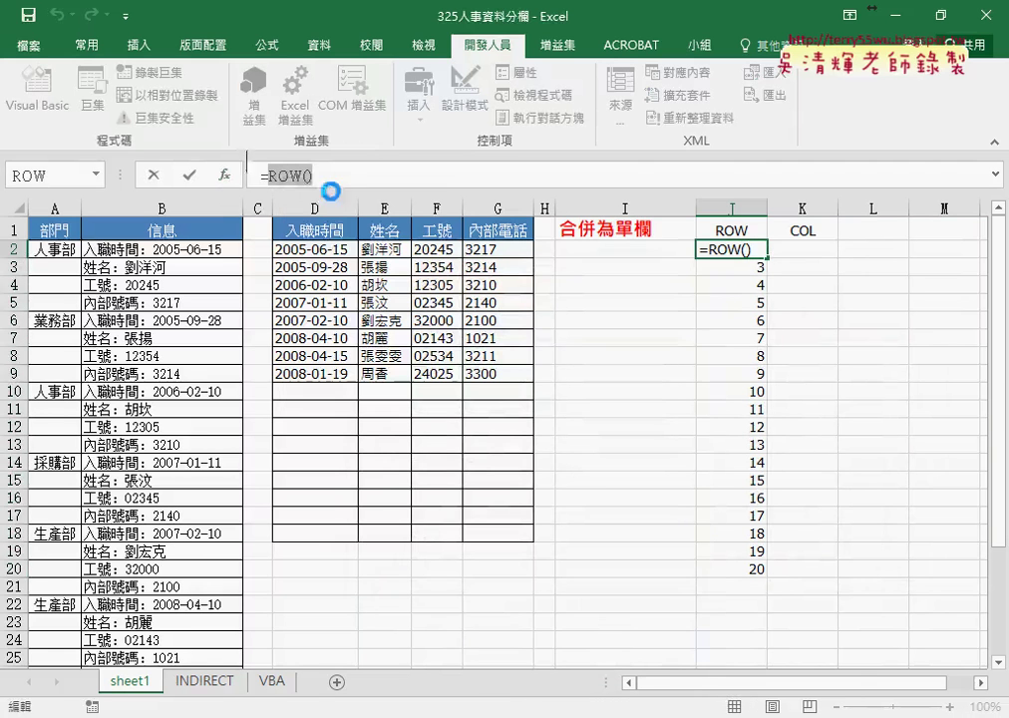
key("BackSpace")
Insert INT from Math & Trig with ROW()/4 as its number, making J2 show 0
left_click(224, 174)
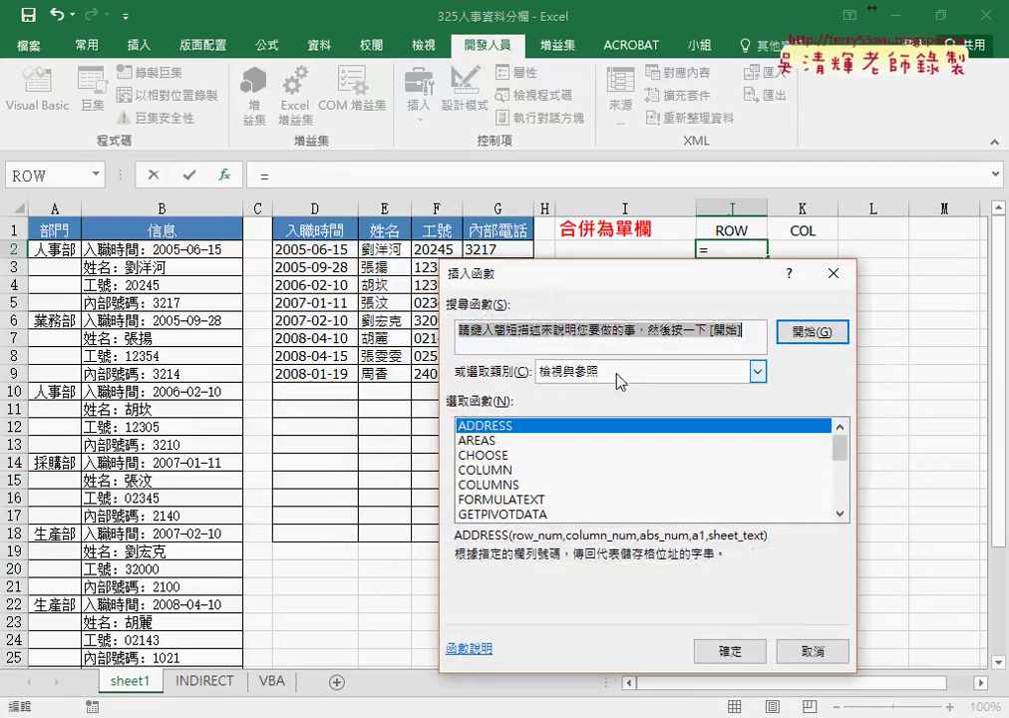
left_click(618, 379)
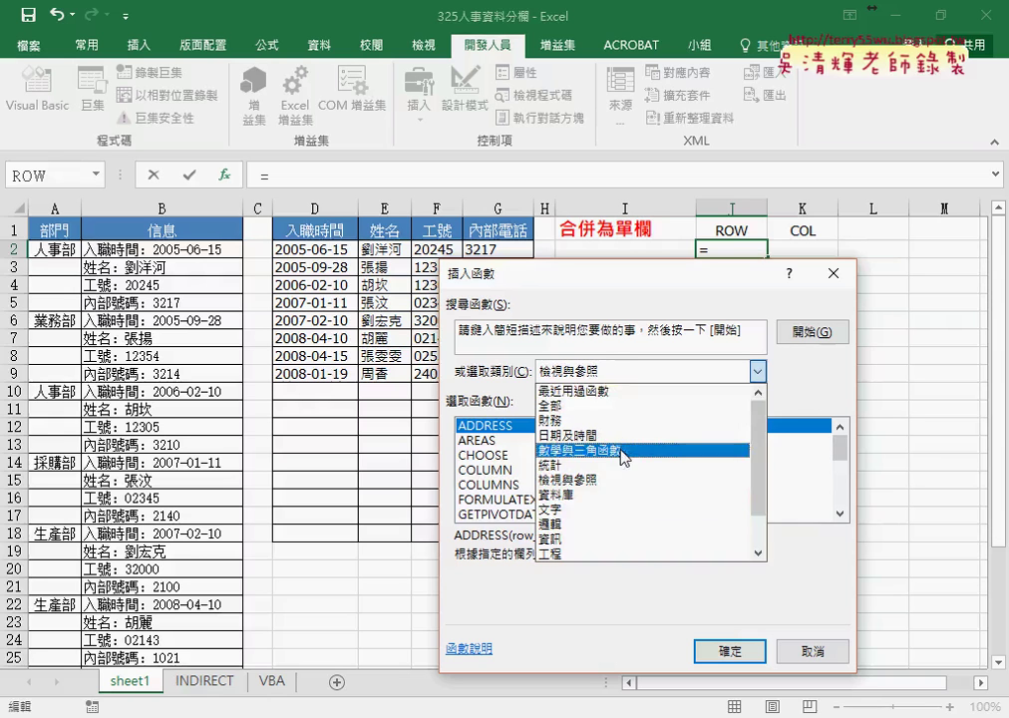
left_click(622, 450)
left_click_drag(841, 436, 842, 468)
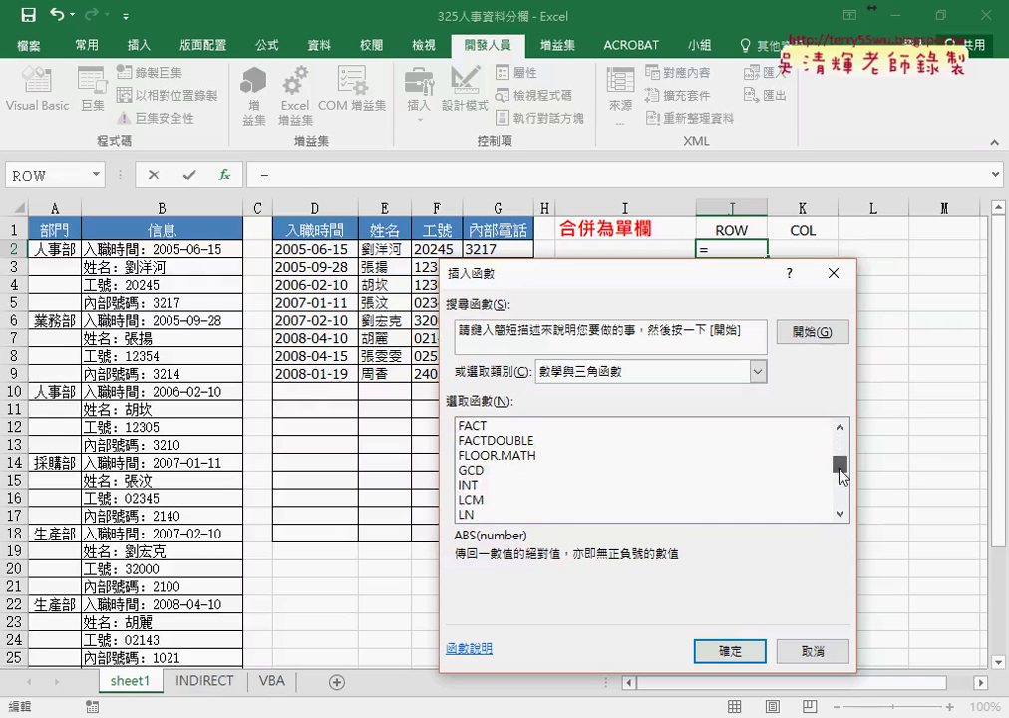
double_click(468, 484)
right_click(512, 424)
left_click(552, 474)
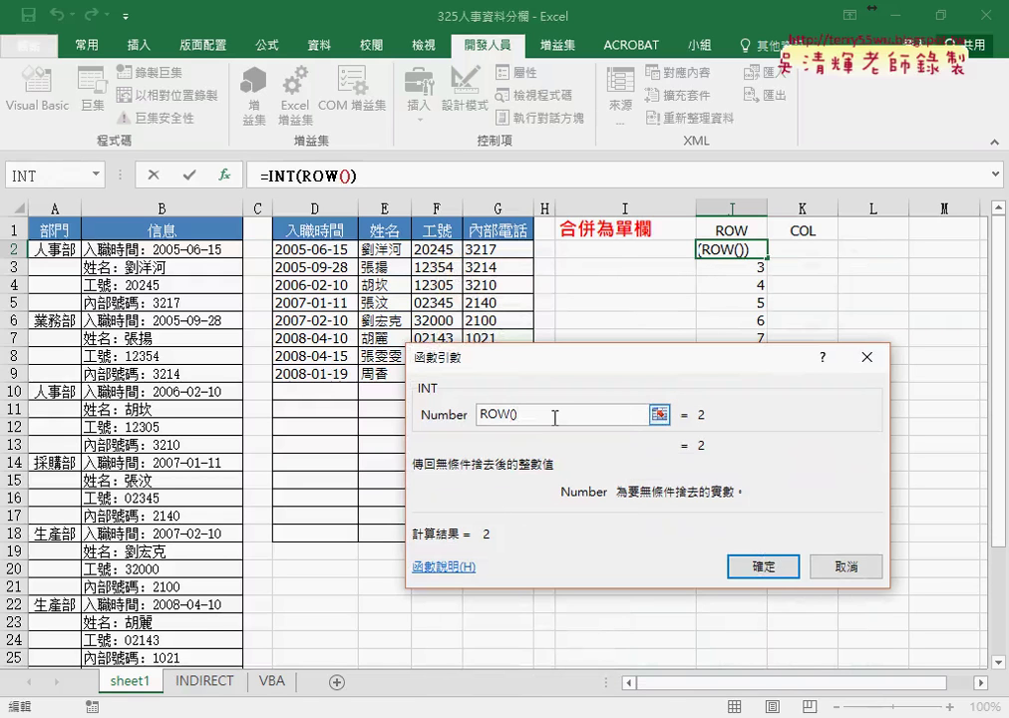
type("/")
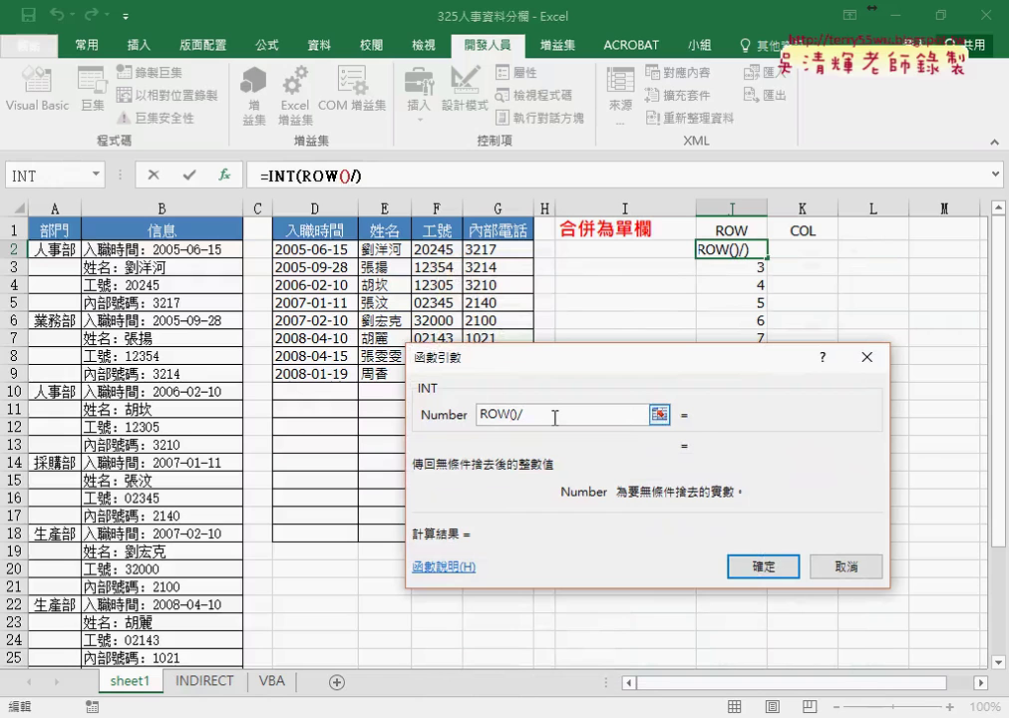
type("4")
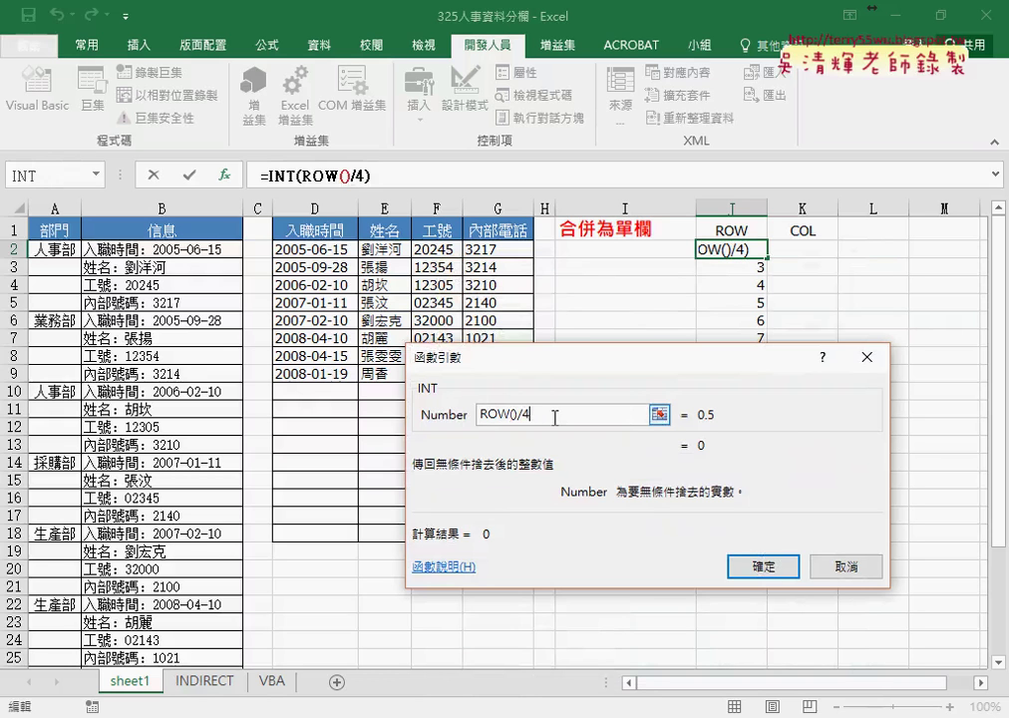
left_click(767, 565)
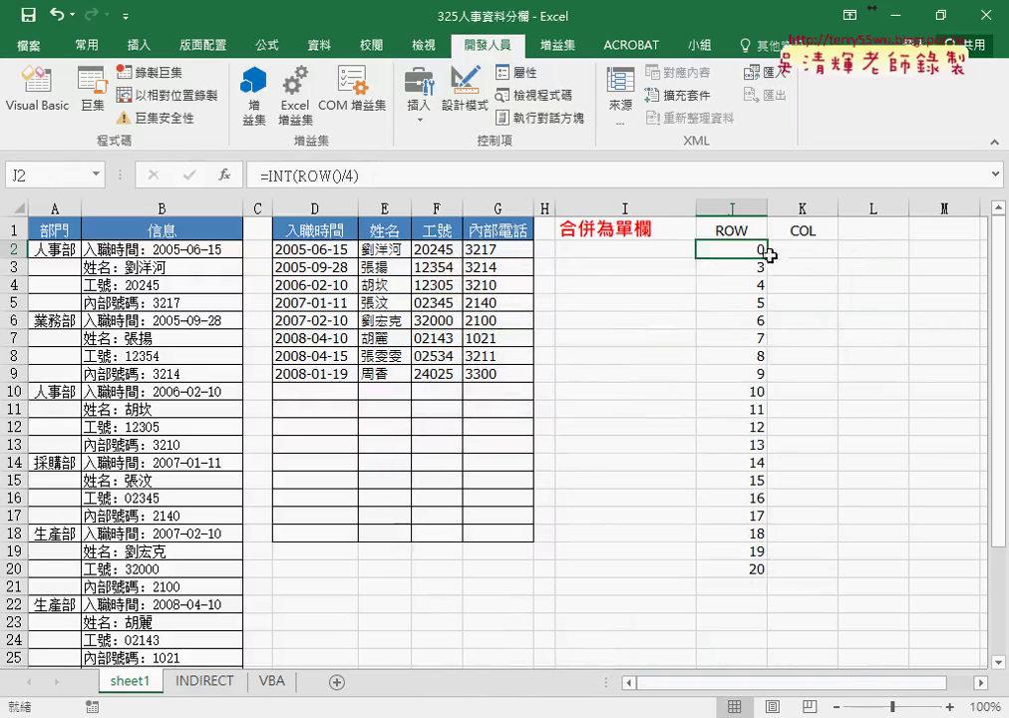
Fill =INT(ROW()/4) down to J20, then reopen J2's INT arguments
left_click_drag(766, 257, 770, 578)
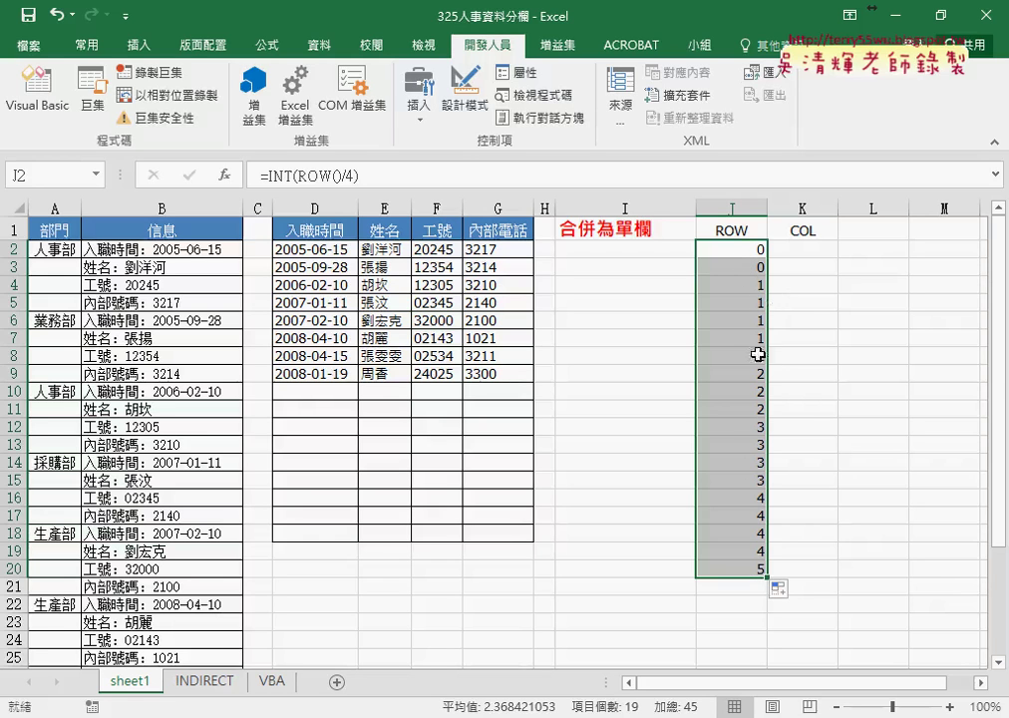
left_click(746, 250)
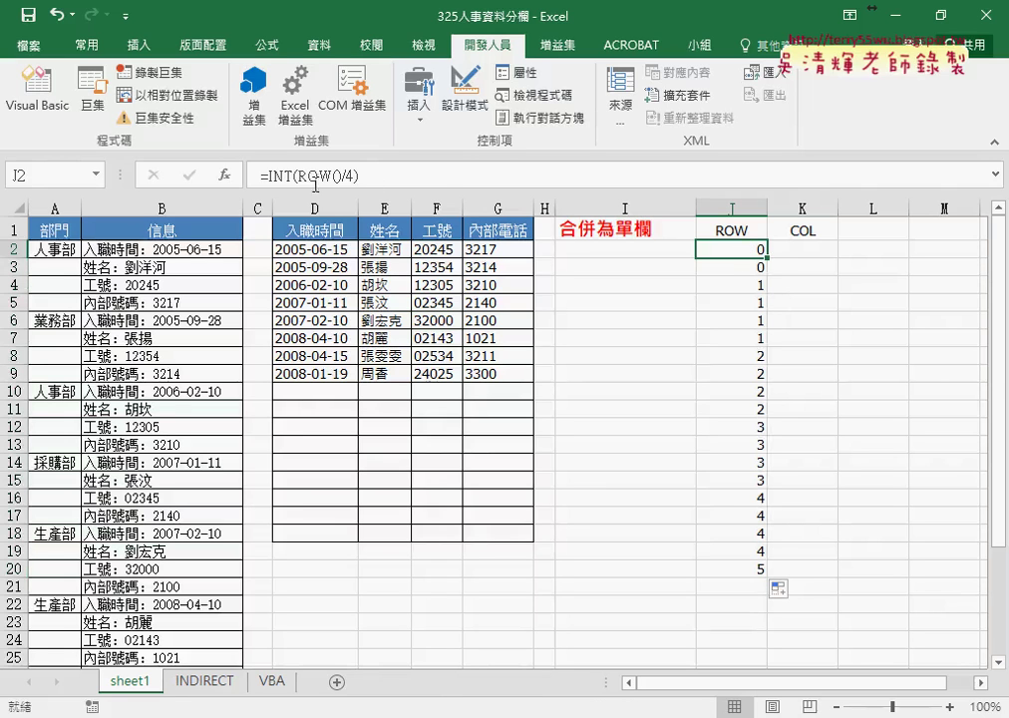
left_click(257, 174)
left_click(225, 174)
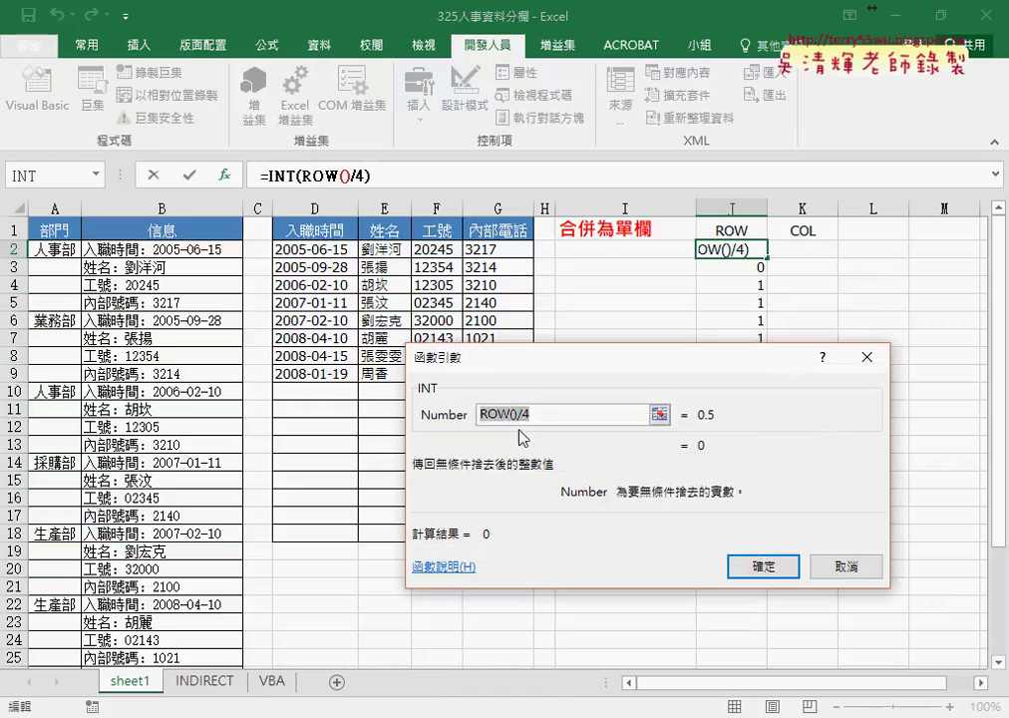
left_click(523, 414)
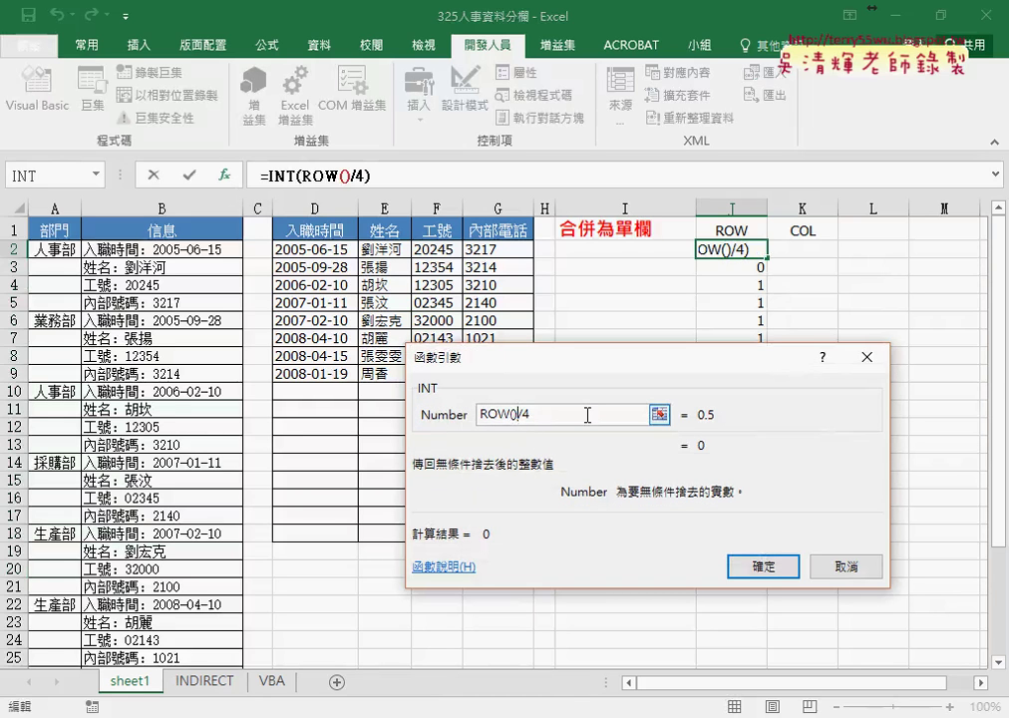
Change J2 to =INT((ROW()-2)/4) and fill it down to J21
type("-2")
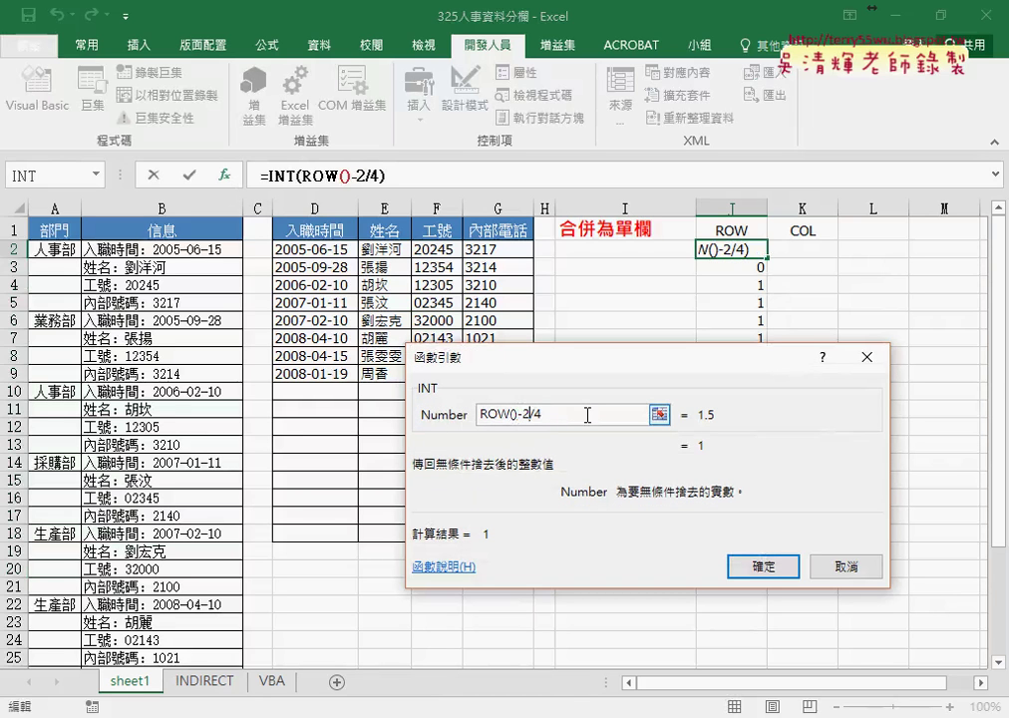
left_click(481, 414)
type("(")
key("Right")
key("Right")
key("Right")
key("Right")
key("Right")
key("Right")
key("Right")
type(")")
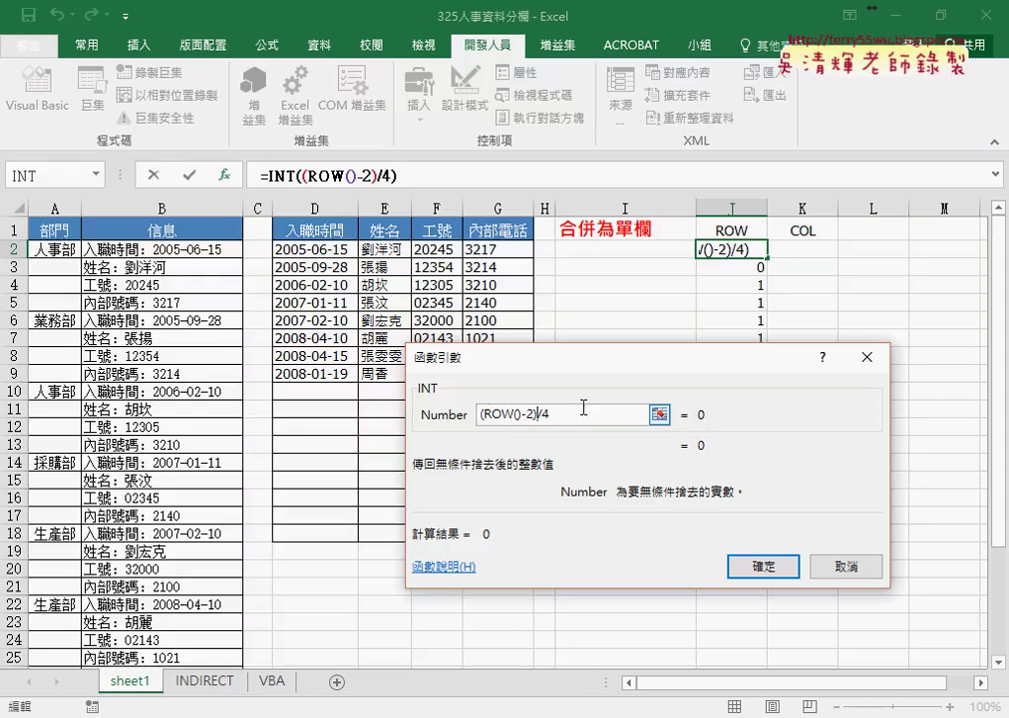
left_click(763, 566)
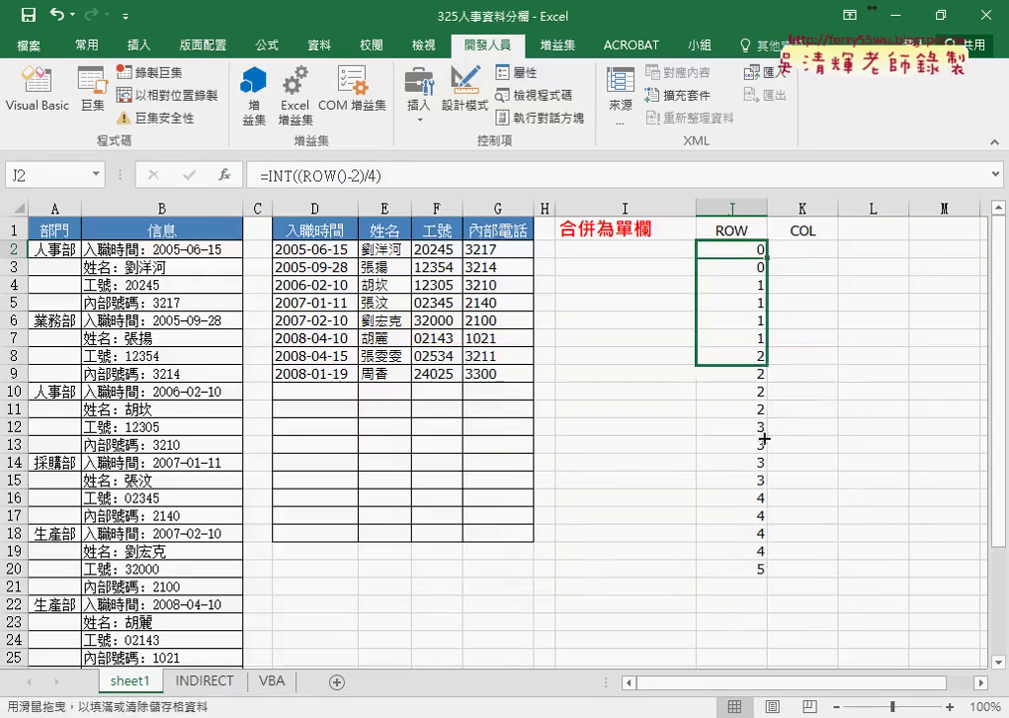
left_click_drag(769, 257, 766, 586)
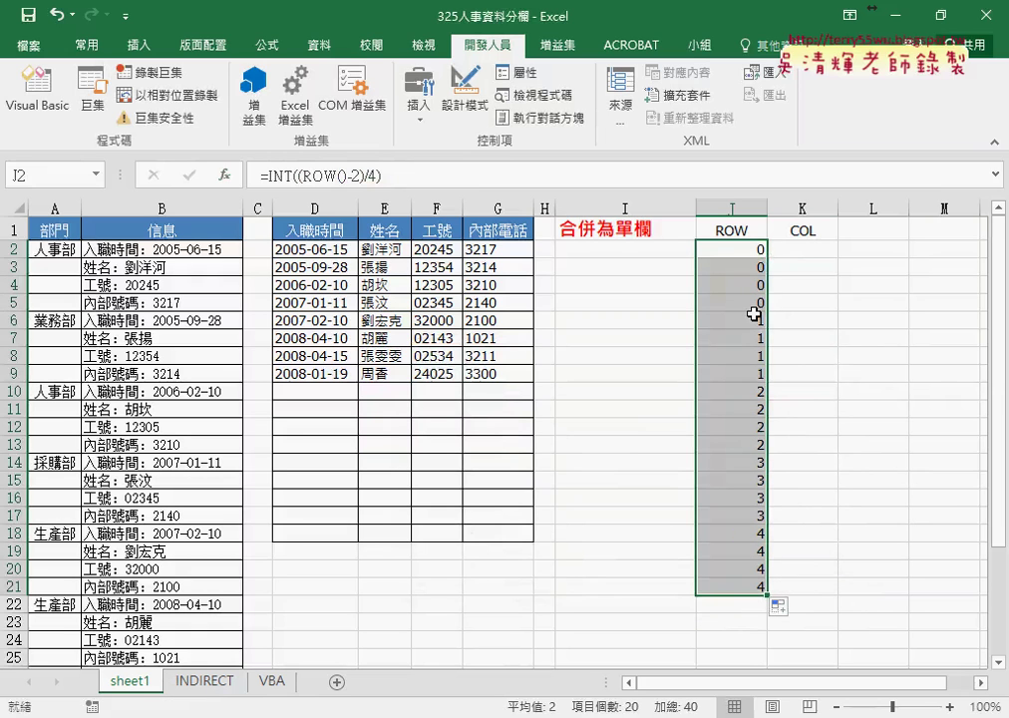
Change J2 to =INT((ROW()-2)/4)+1 and fill it down to J33
left_click(440, 180)
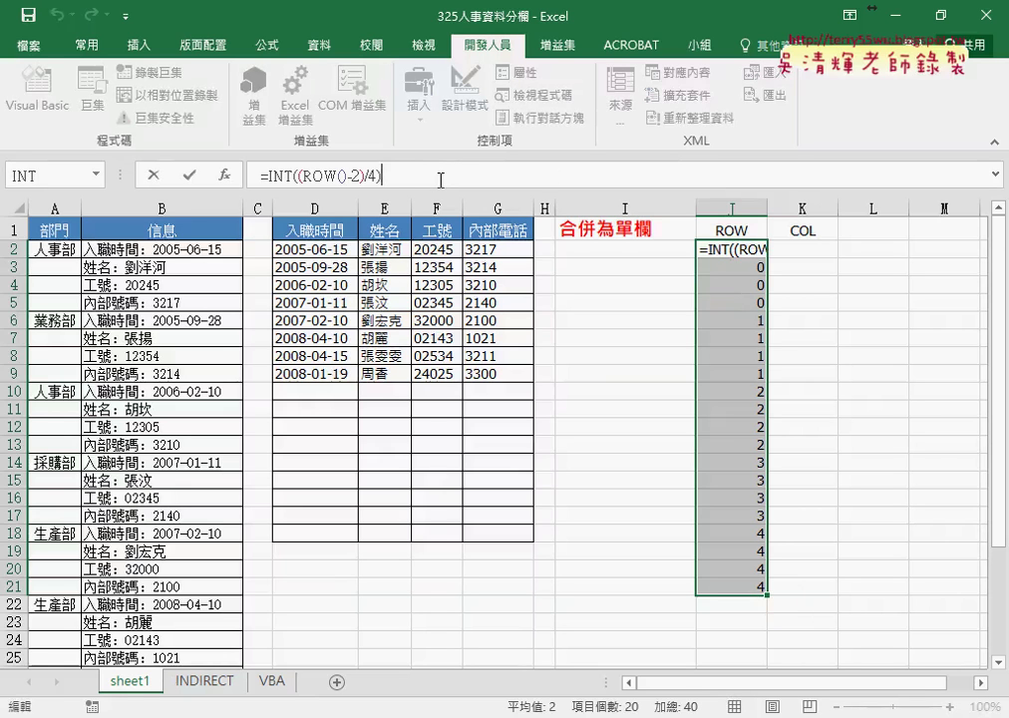
type("+1")
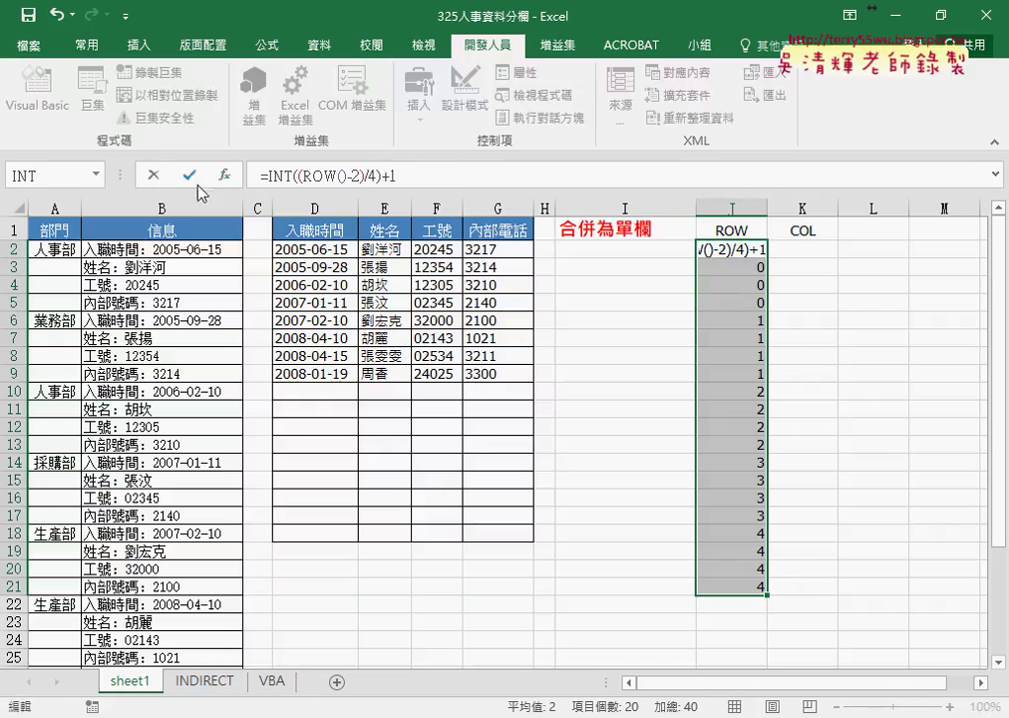
key("Return")
left_click(728, 249)
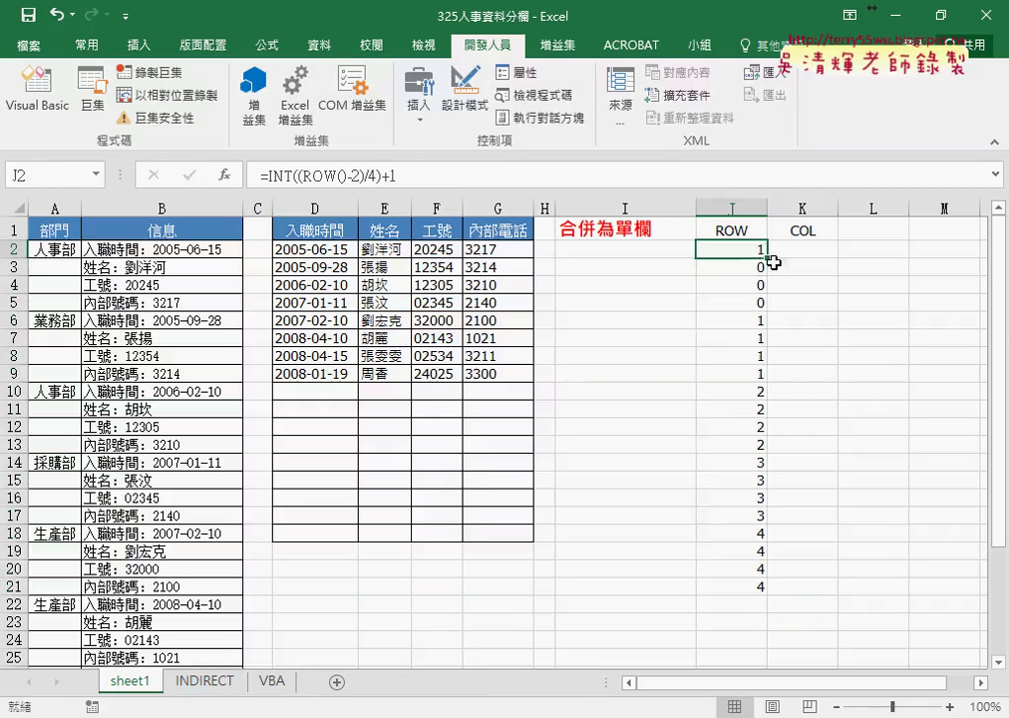
left_click_drag(768, 258, 771, 695)
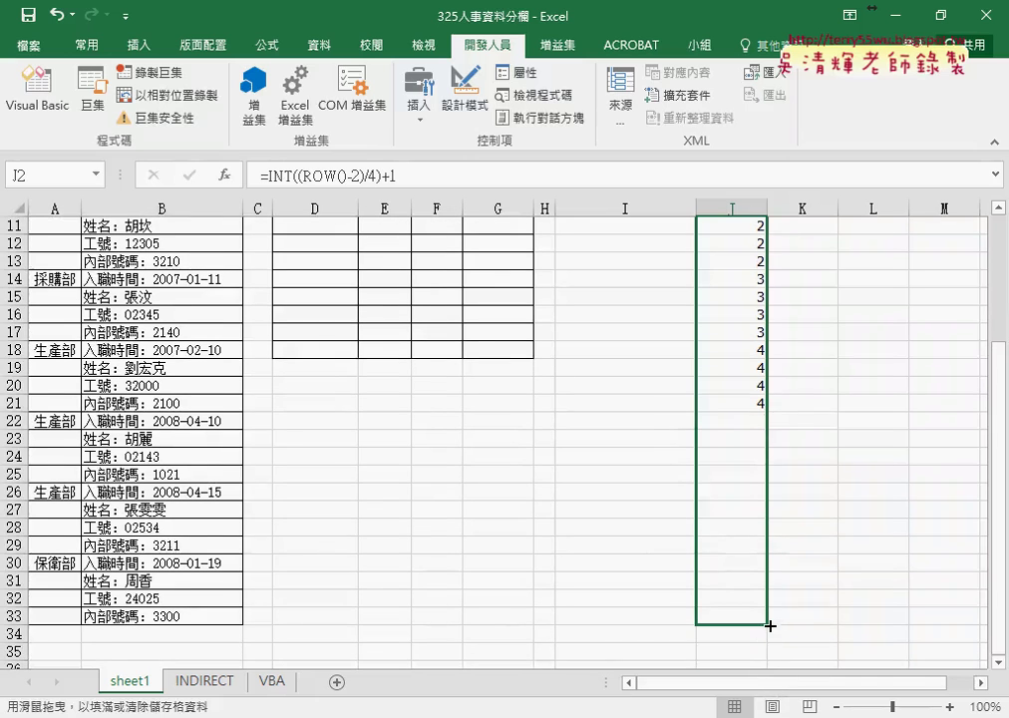
left_click_drag(771, 694, 767, 625)
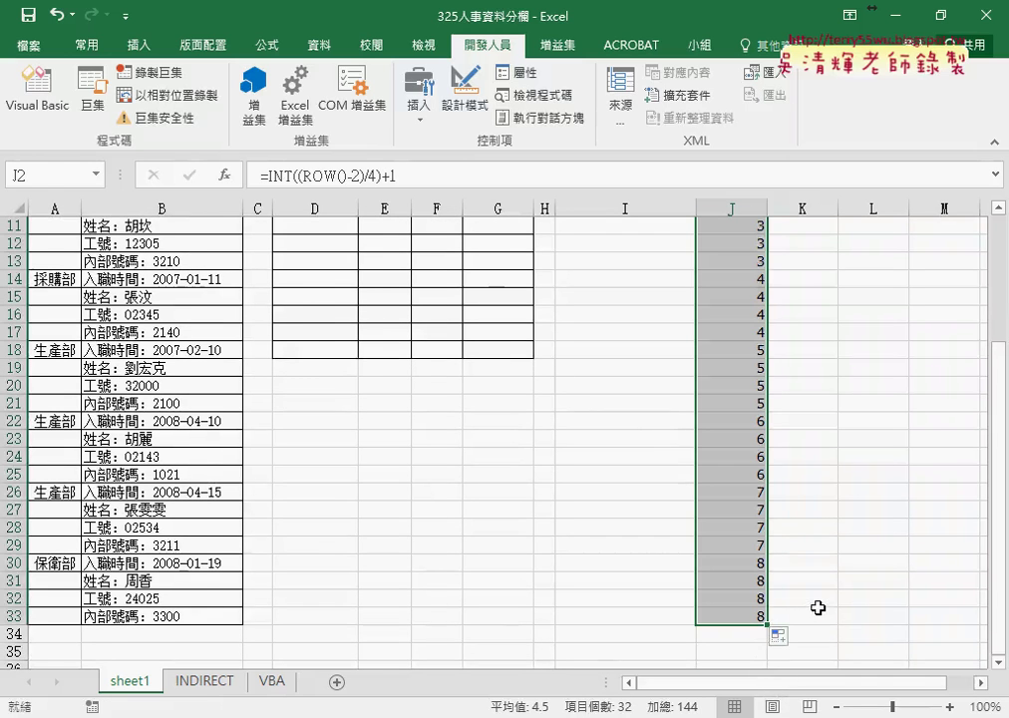
scroll(817, 607, "up", 4)
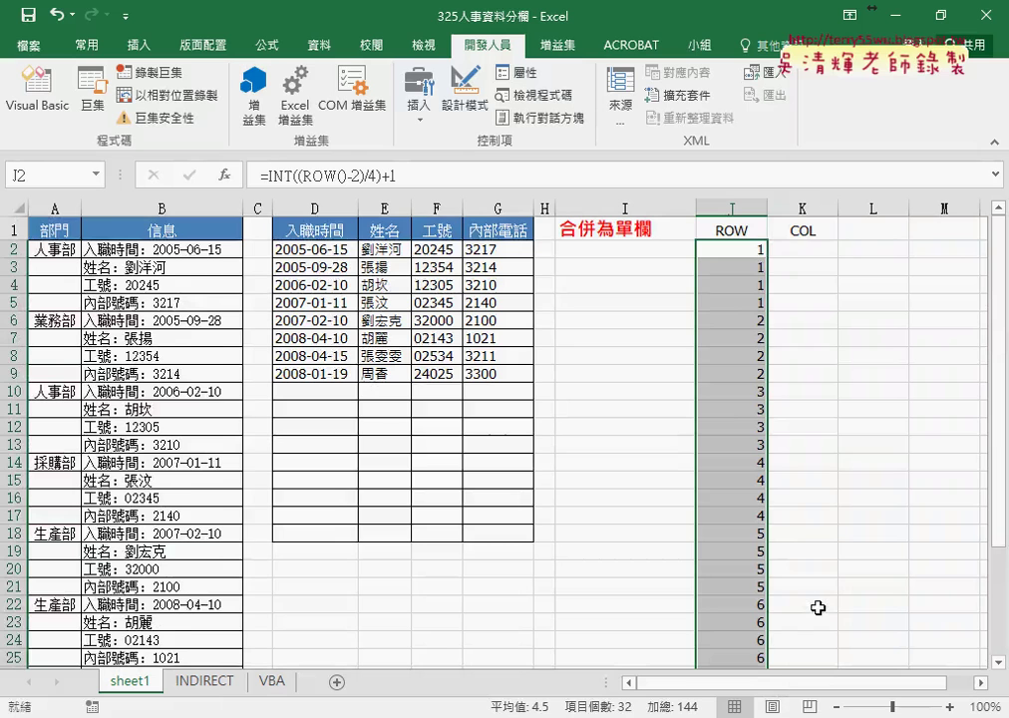
left_click(799, 249)
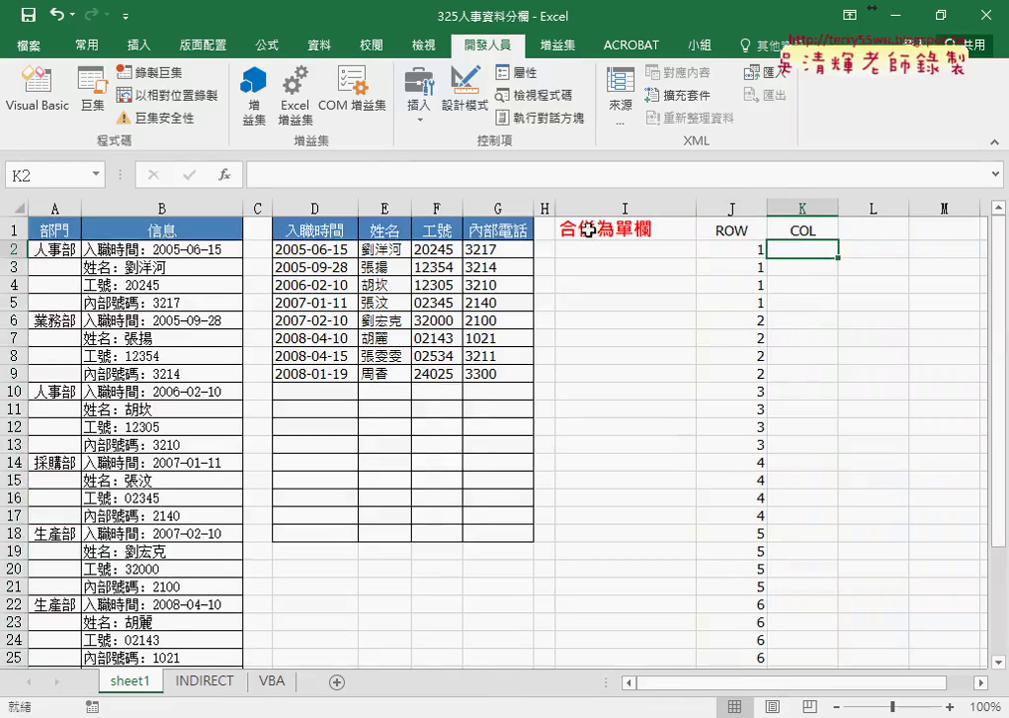
Insert =MOD(ROW()-2,4) in K2 and copy it down to K24
left_click(226, 176)
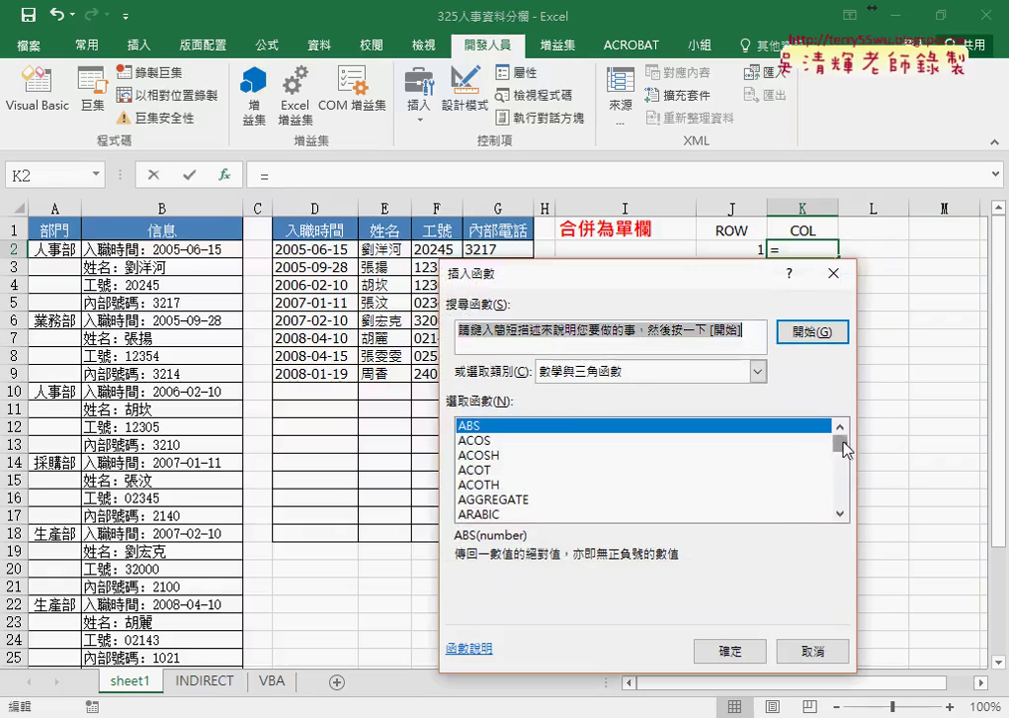
left_click_drag(845, 448, 844, 474)
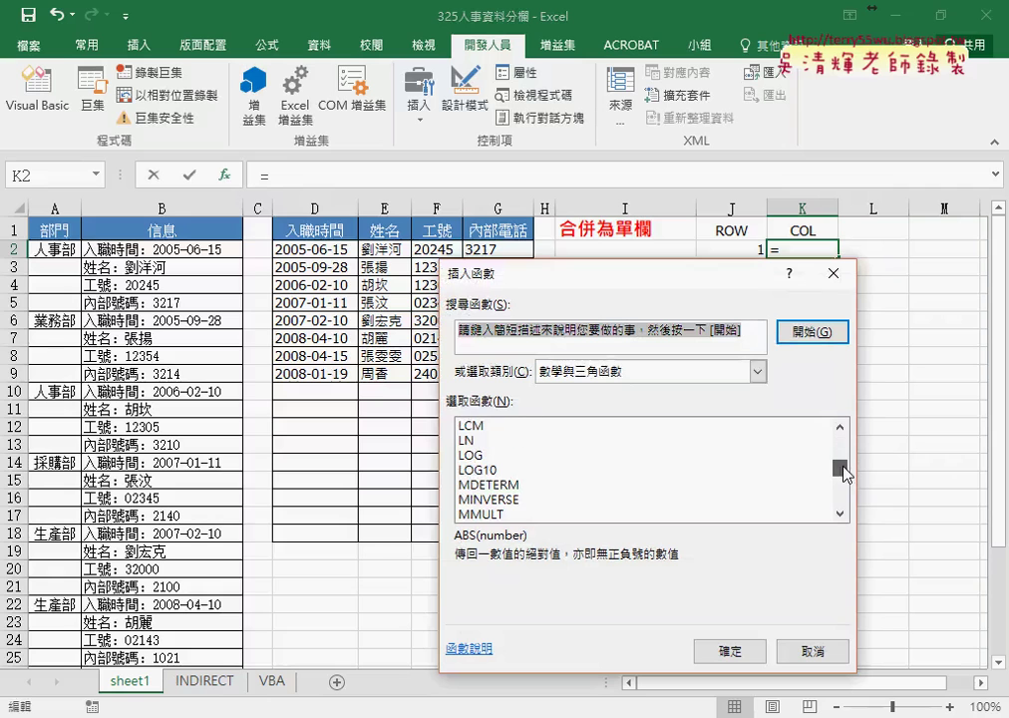
left_click_drag(845, 475, 844, 481)
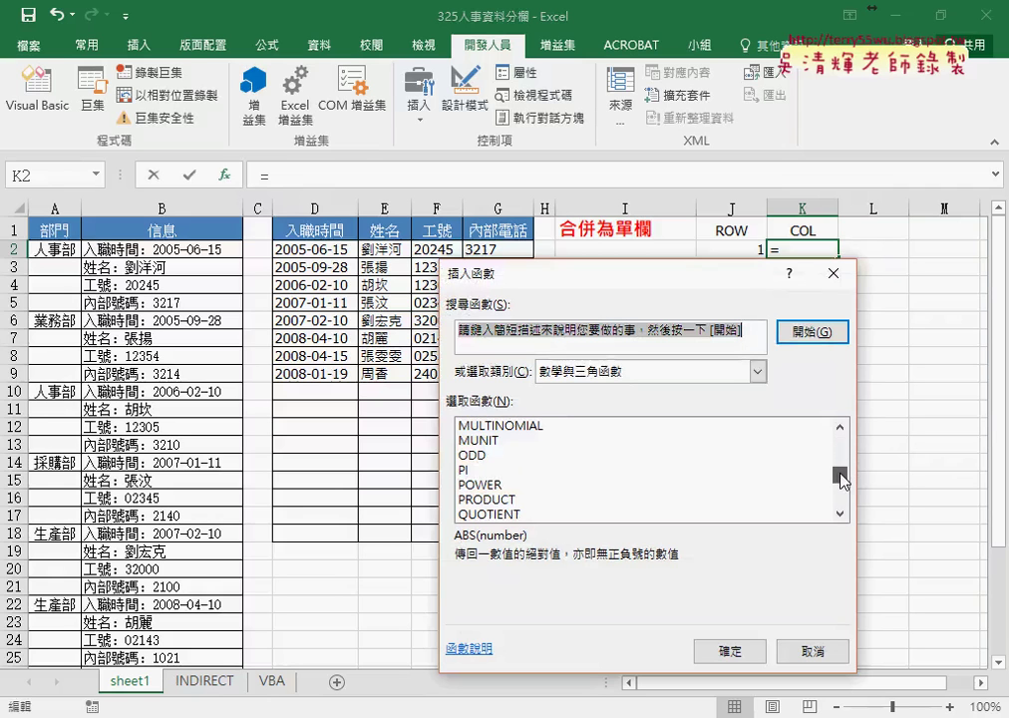
scroll(563, 464, "up", 2)
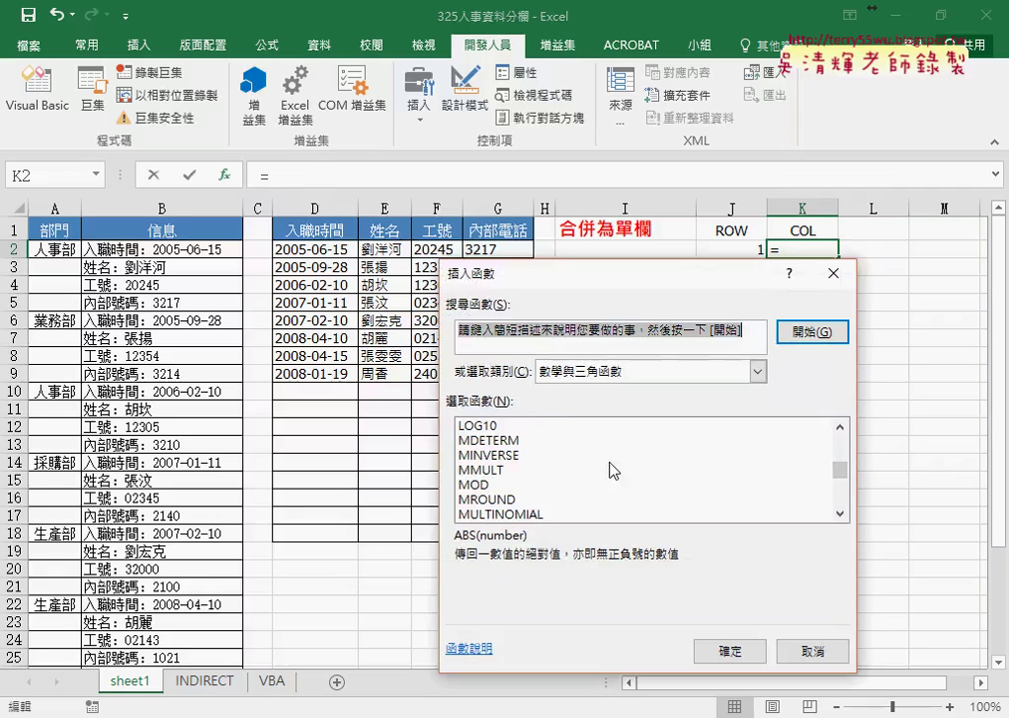
left_click(485, 485)
double_click(485, 485)
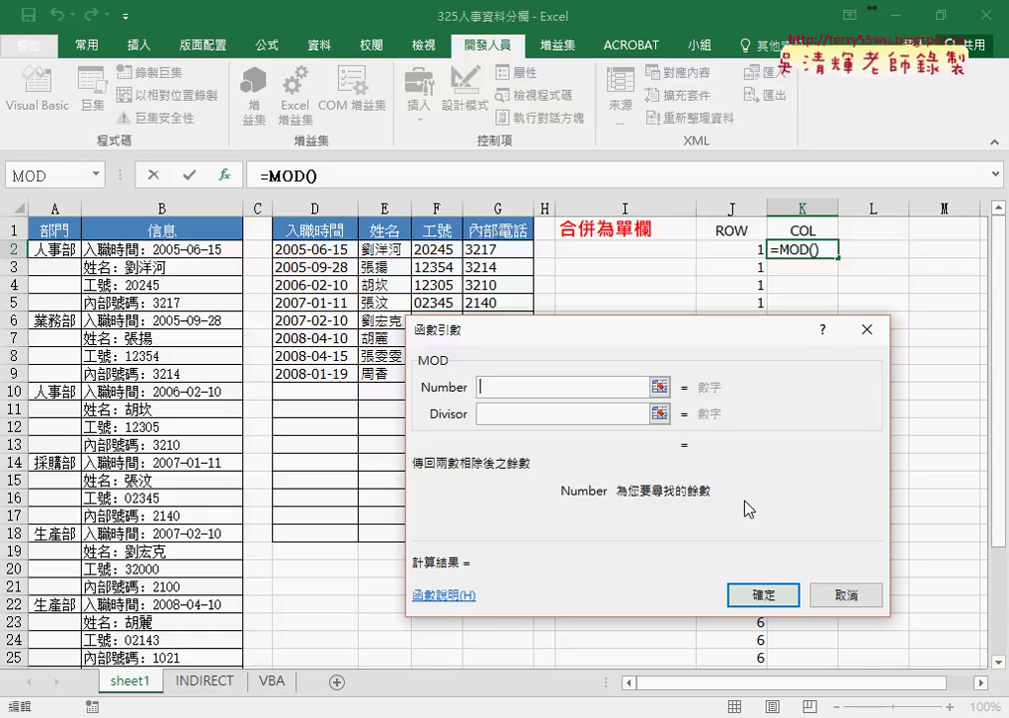
type("r")
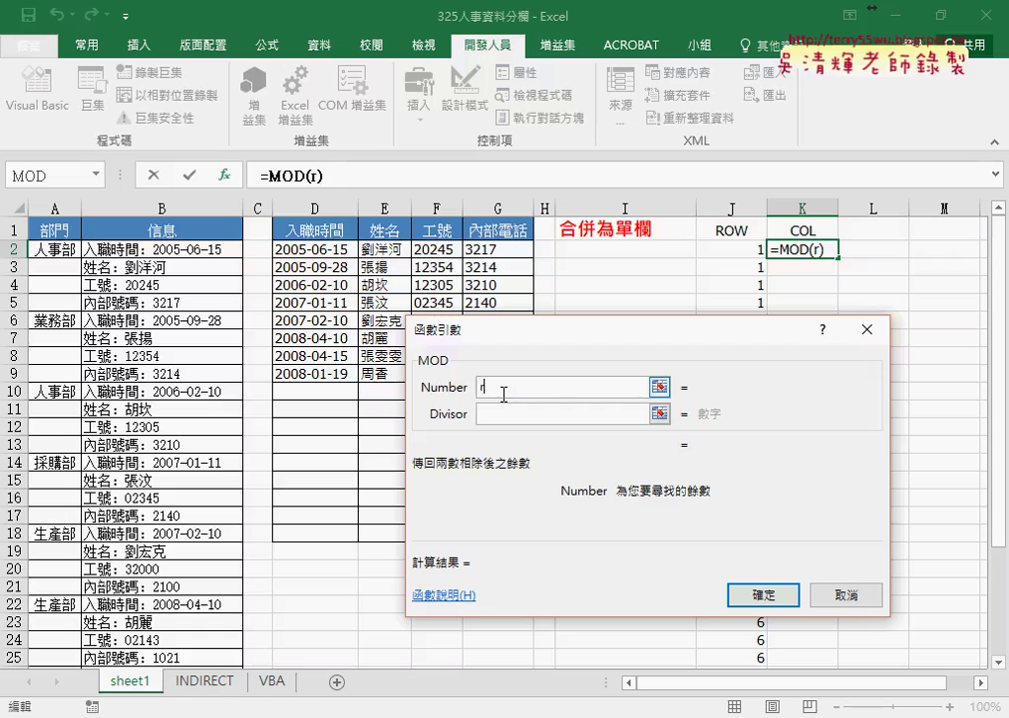
type("ow")
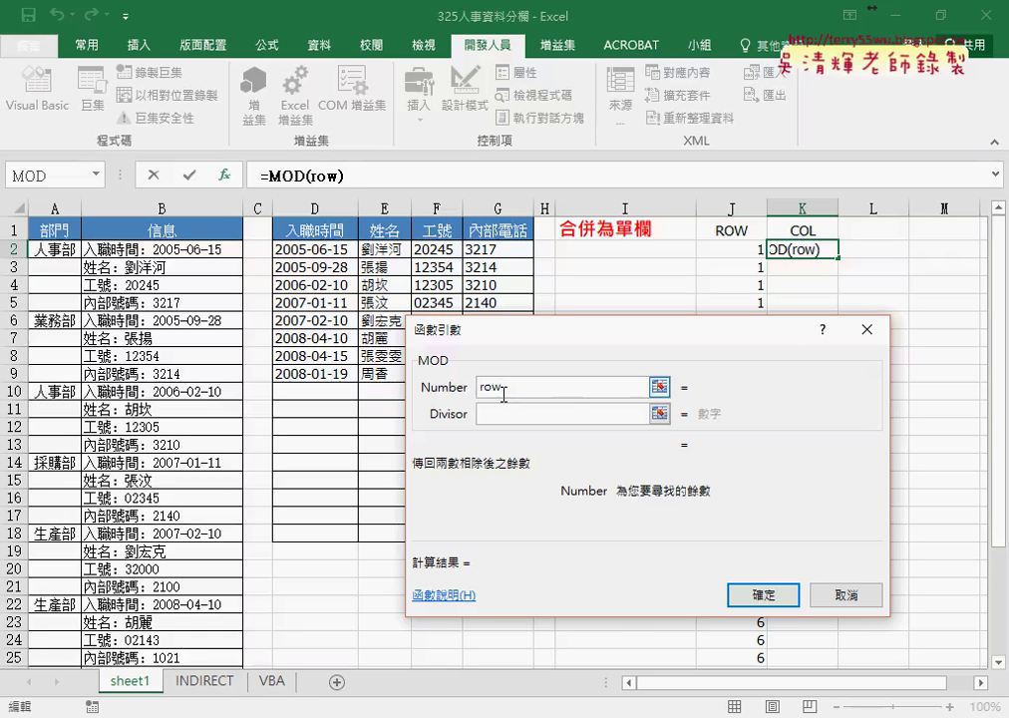
type("()")
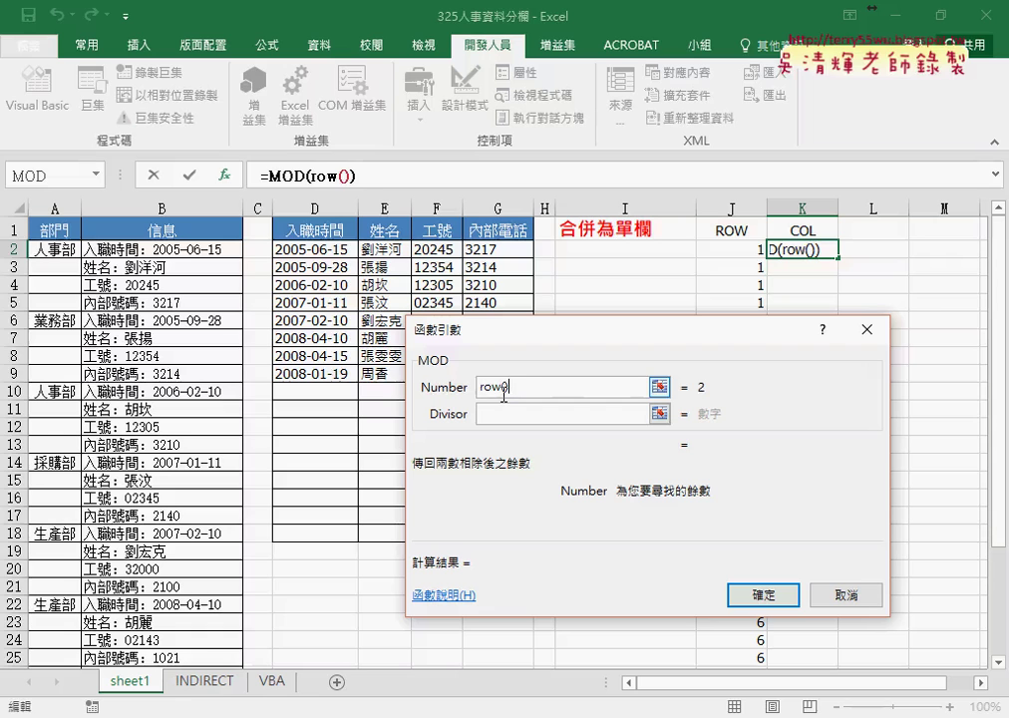
type("-")
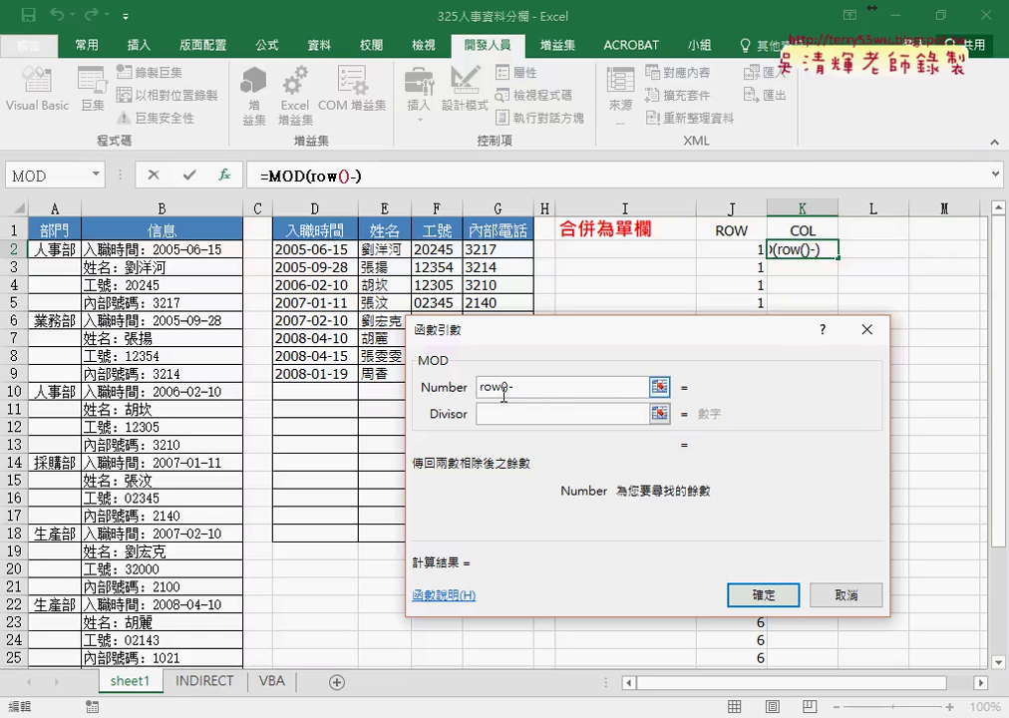
type("2")
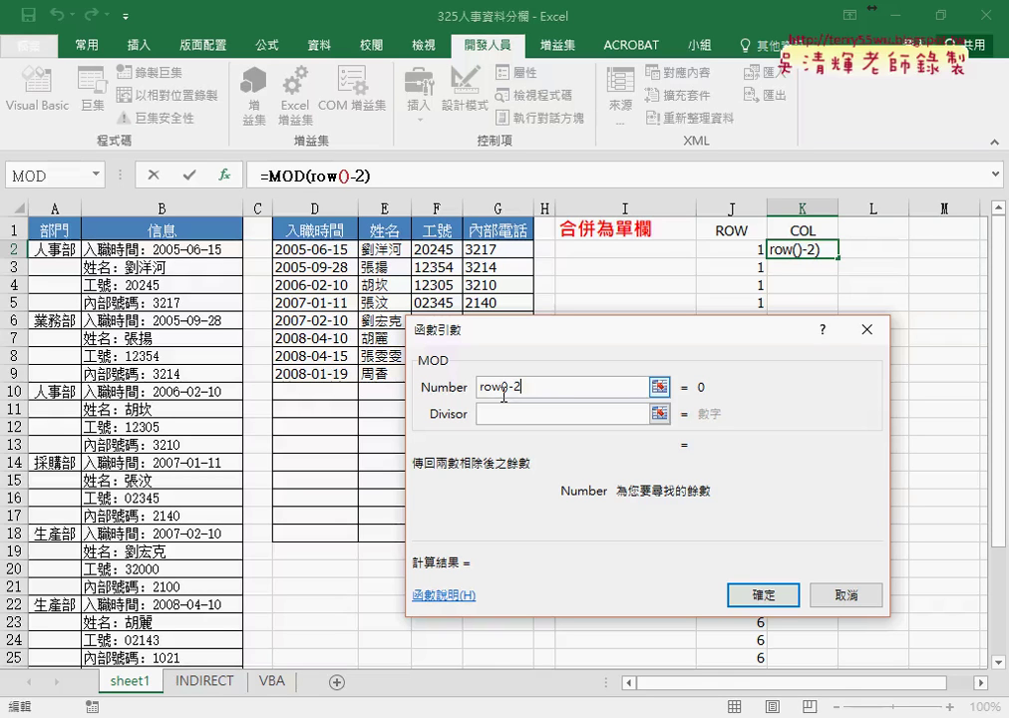
left_click(492, 419)
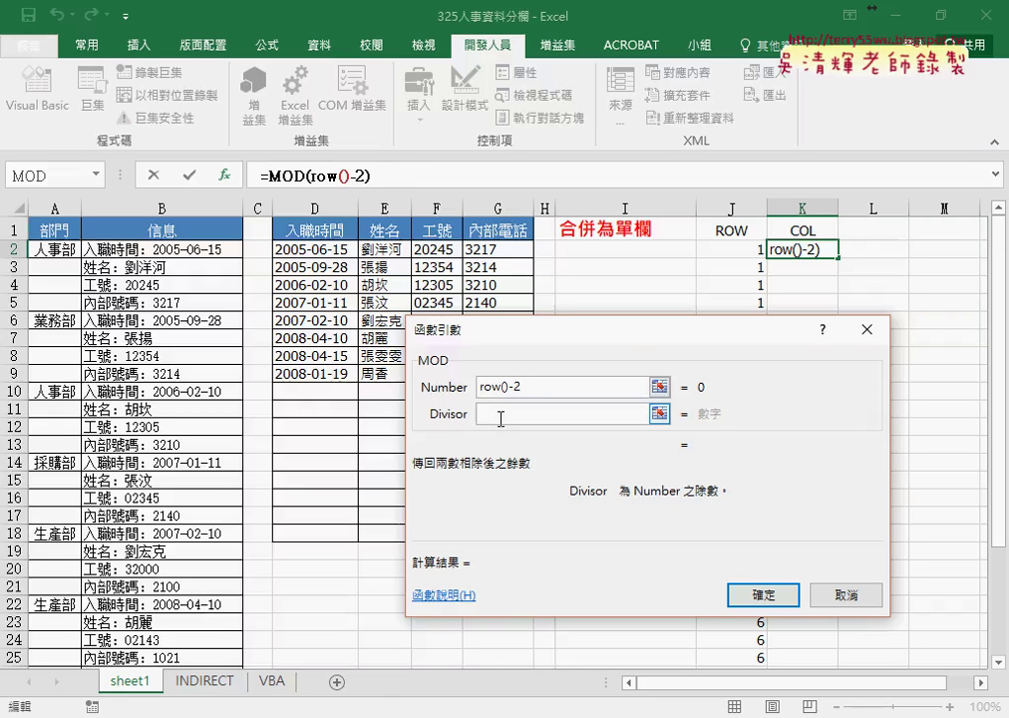
type("4")
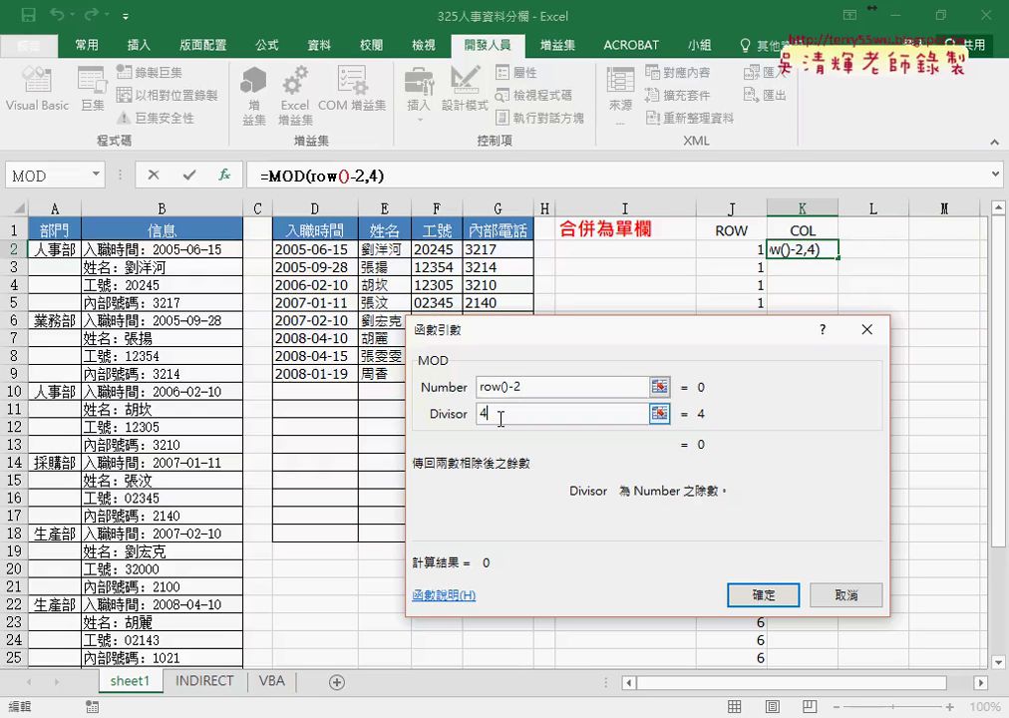
left_click(750, 592)
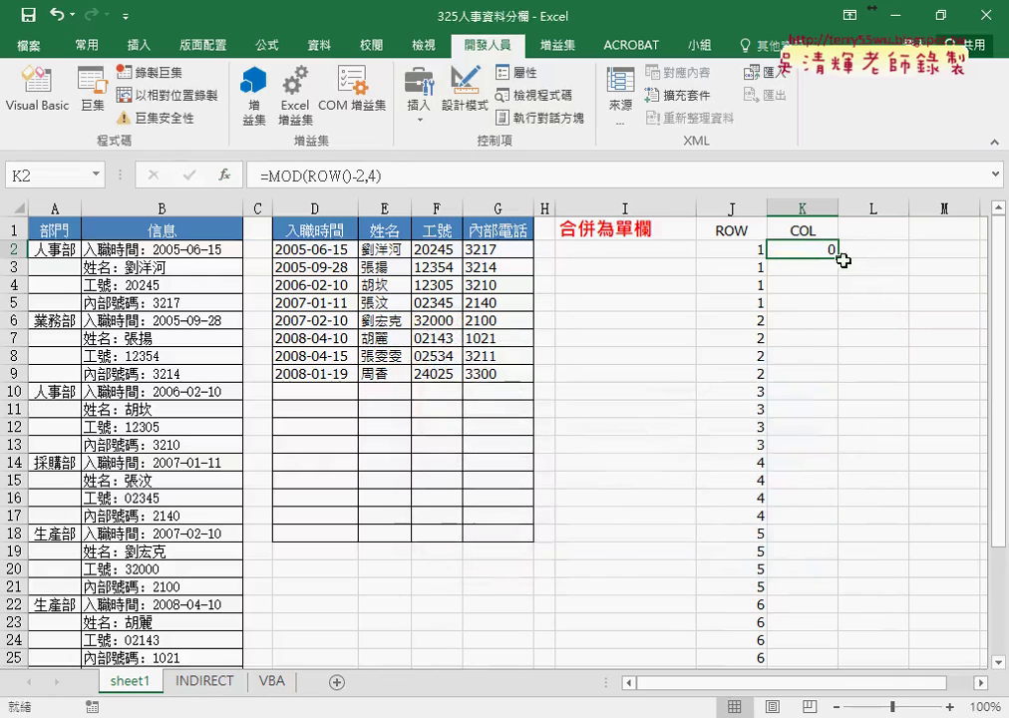
left_click_drag(837, 257, 838, 643)
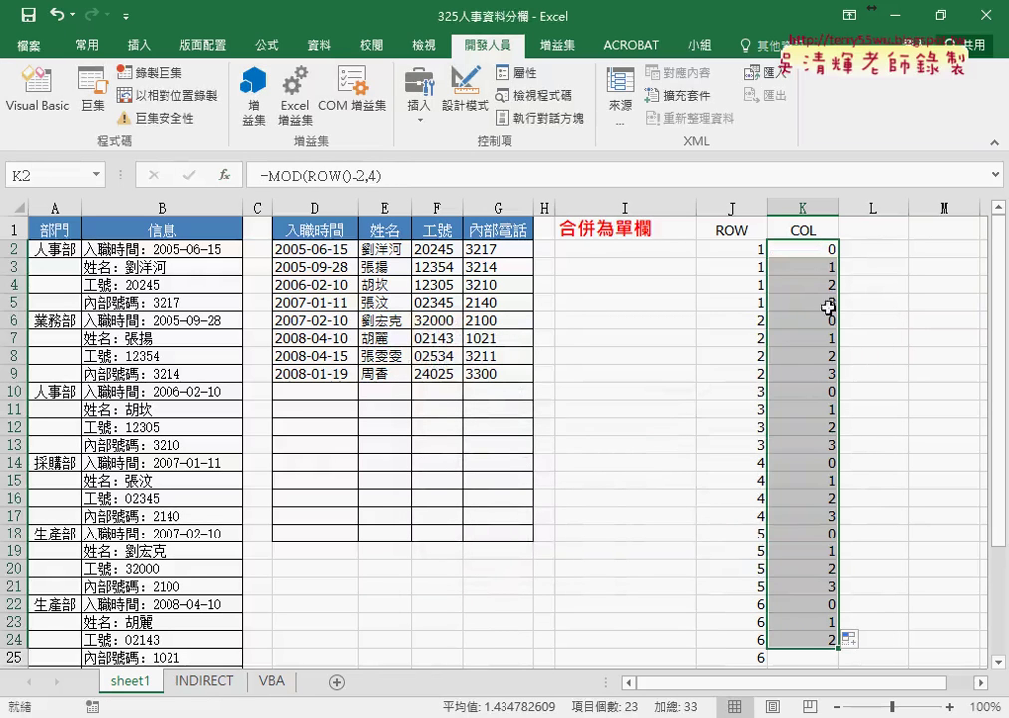
Change K2 to =MOD(ROW()-2,4)+1, fill down to K33, and check the J2 and K2 formulas
left_click(820, 248)
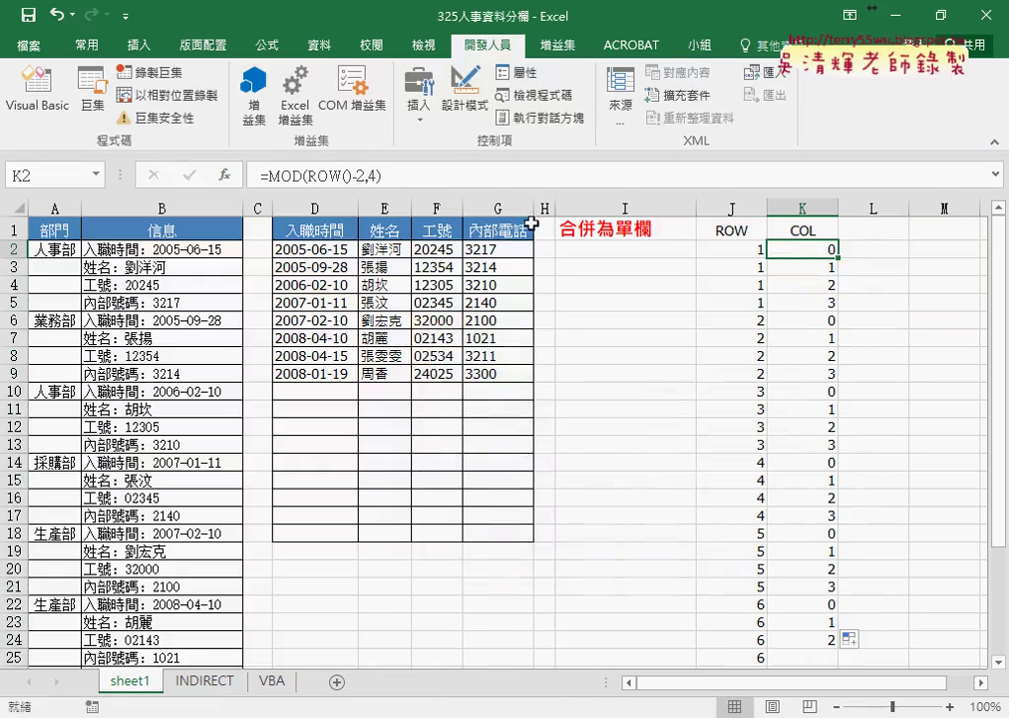
left_click(405, 175)
type("+1")
left_click(189, 174)
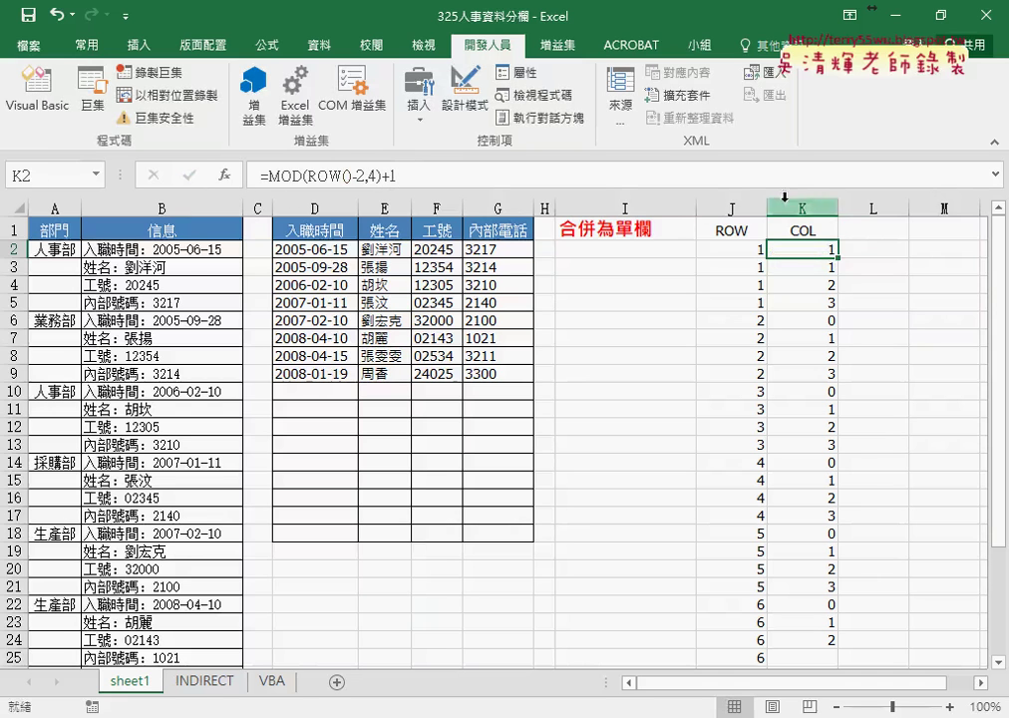
mouse_move(838, 257)
left_mouse_down()
mouse_move(838, 653)
mouse_move(842, 607)
left_mouse_up()
scroll(879, 603, "up", 4)
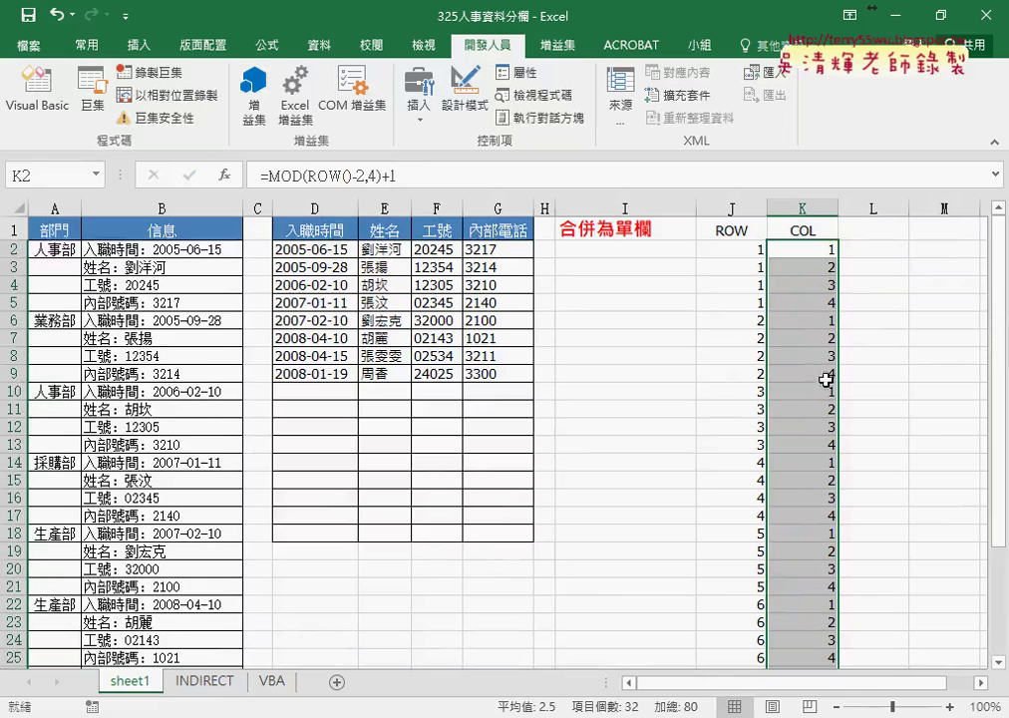
left_click(748, 252)
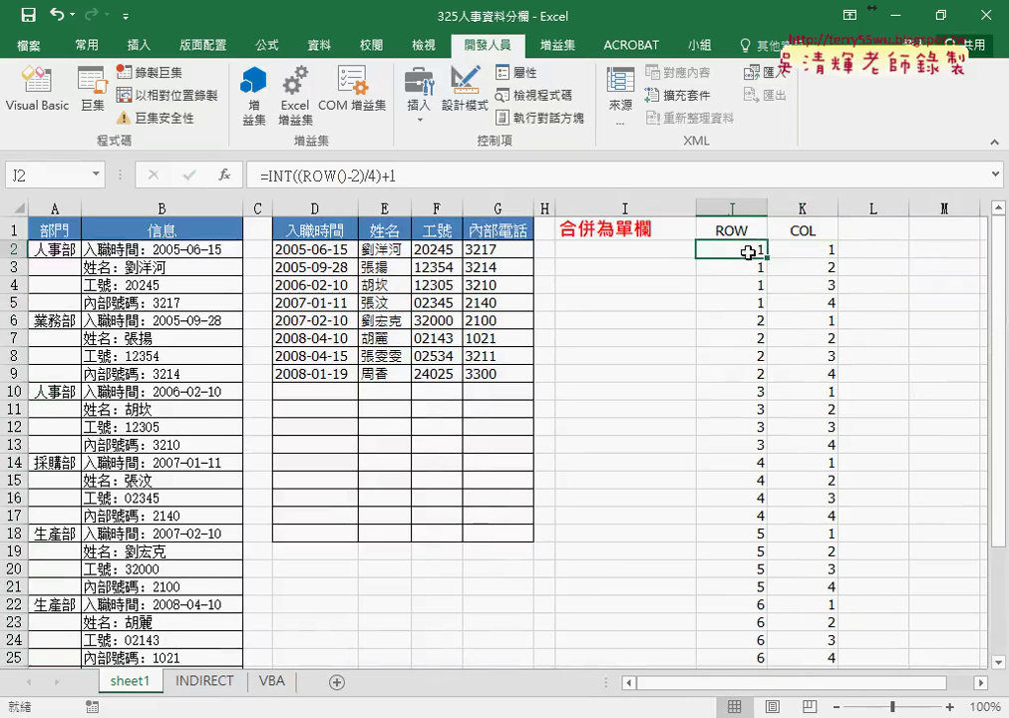
left_click(816, 253)
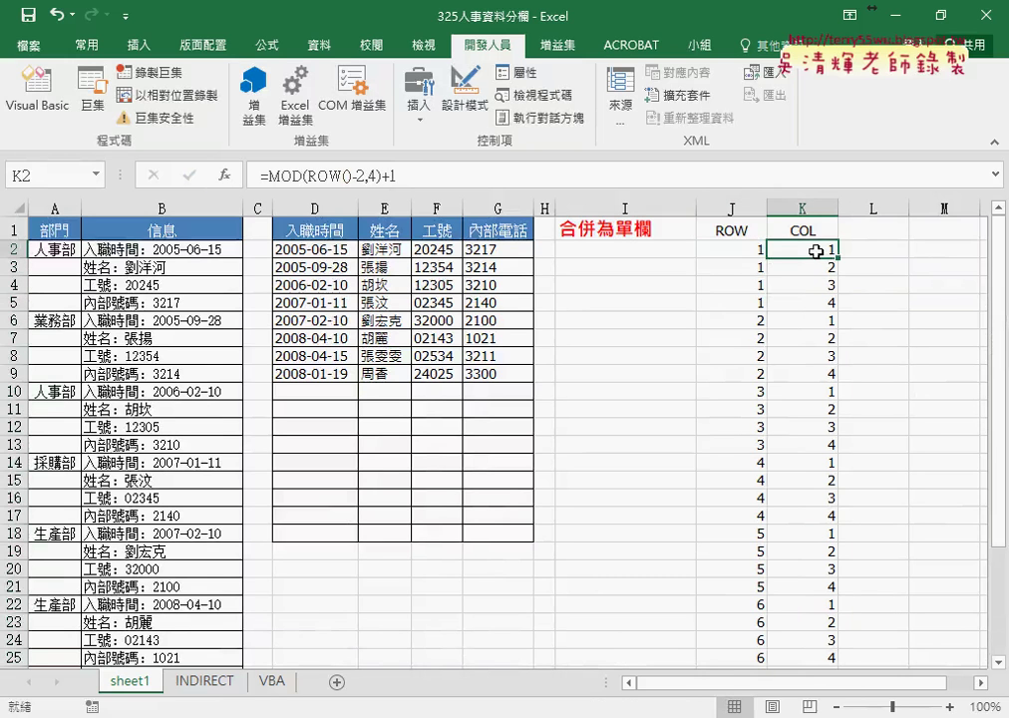
left_click(622, 250)
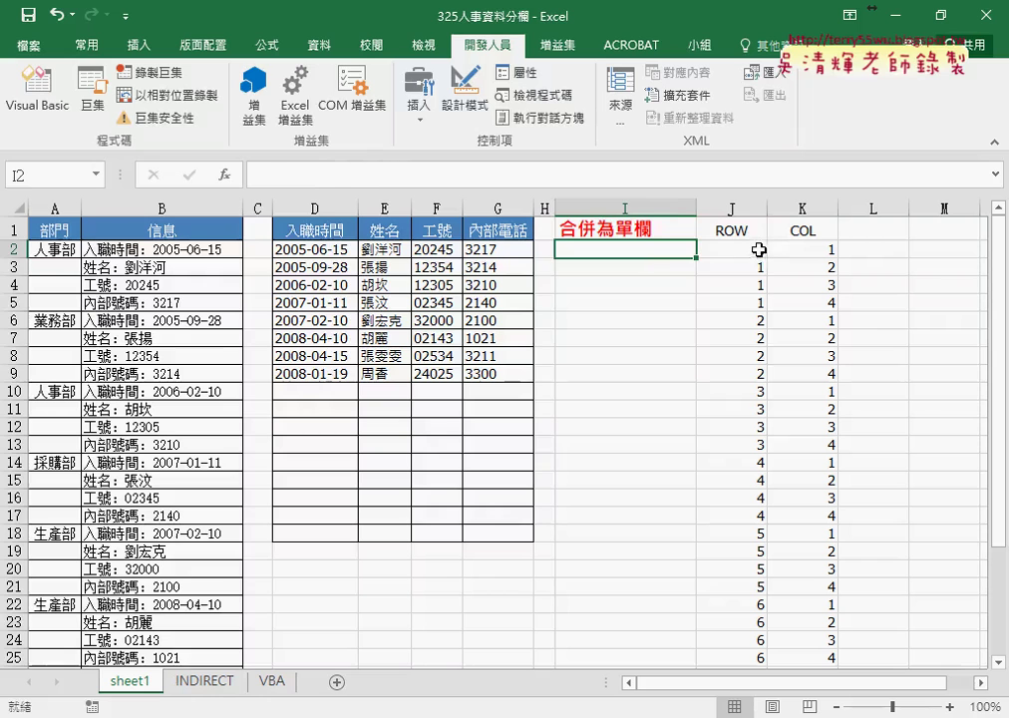
Review J2, then start an array-form INDEX function in I2 from recently used functions
left_click(743, 250)
left_click(653, 249)
left_click(224, 174)
left_click(599, 371)
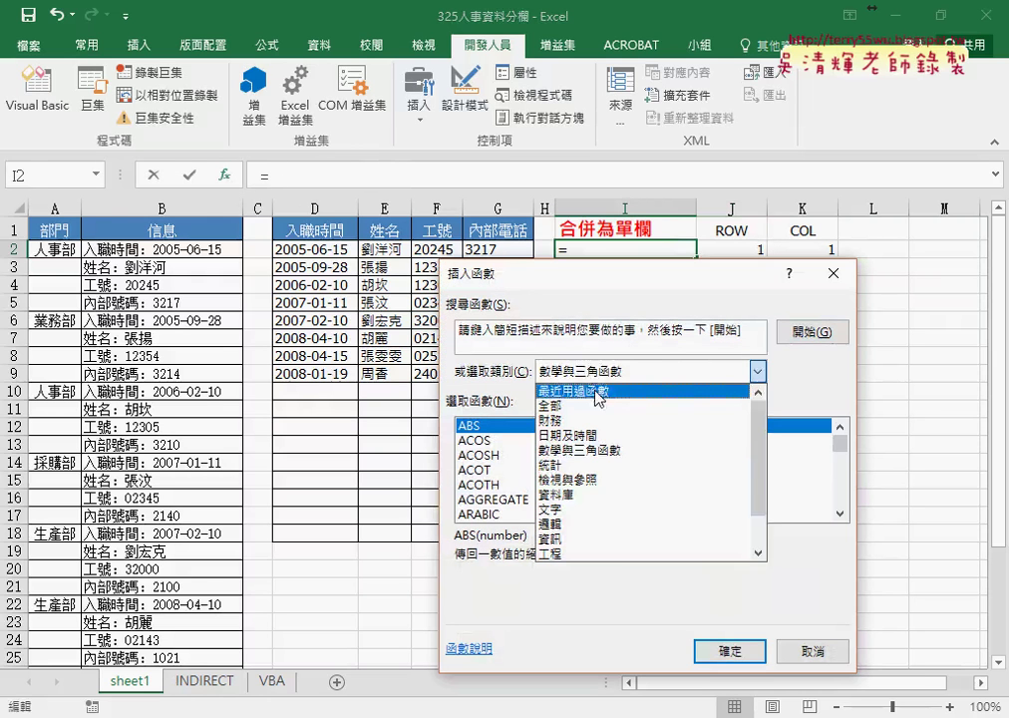
left_click(599, 391)
double_click(499, 482)
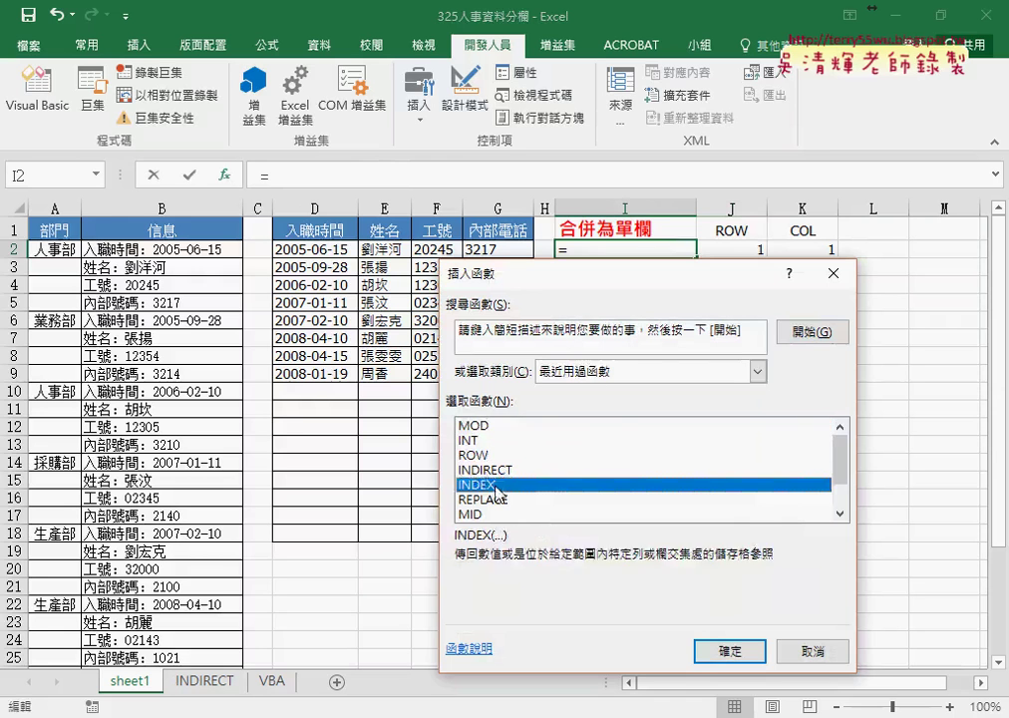
left_click(597, 523)
Set INDEX to D$2:G$9, row J2, column K2, and fill it down column I
left_click_drag(299, 249, 495, 373)
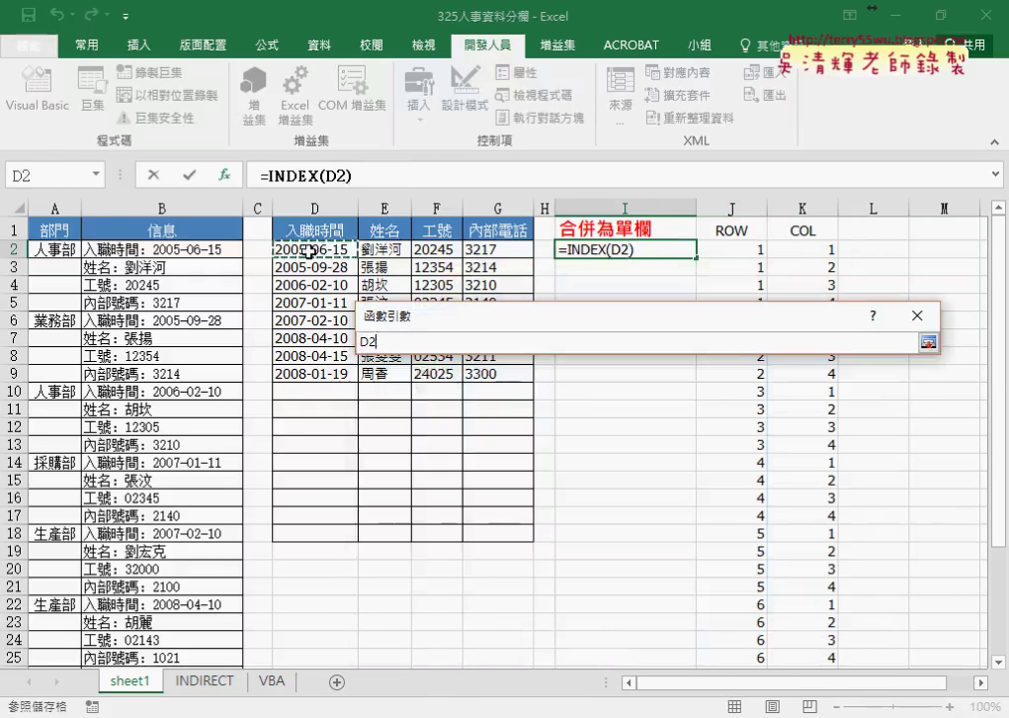
left_click(484, 373)
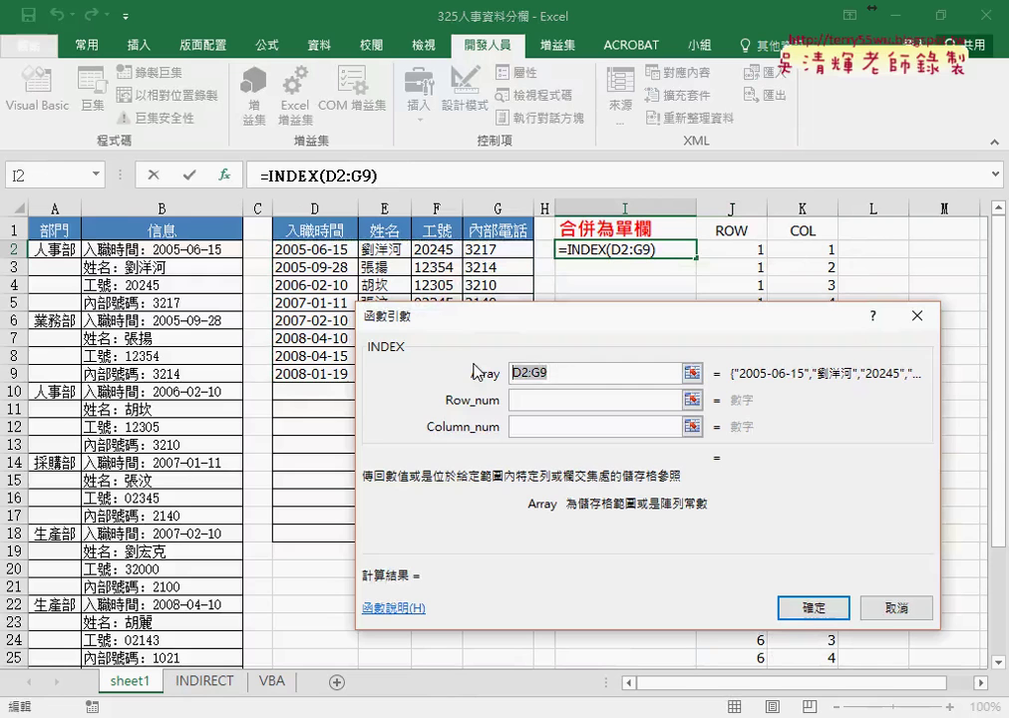
key("F4")
key("F4")
key("Tab")
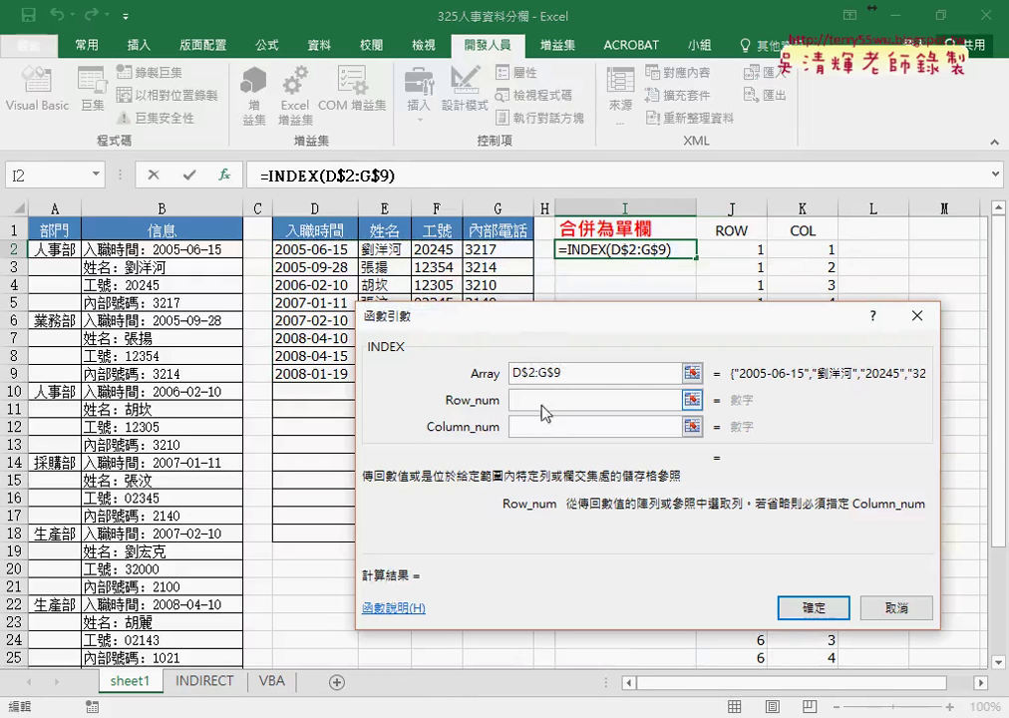
left_click(735, 249)
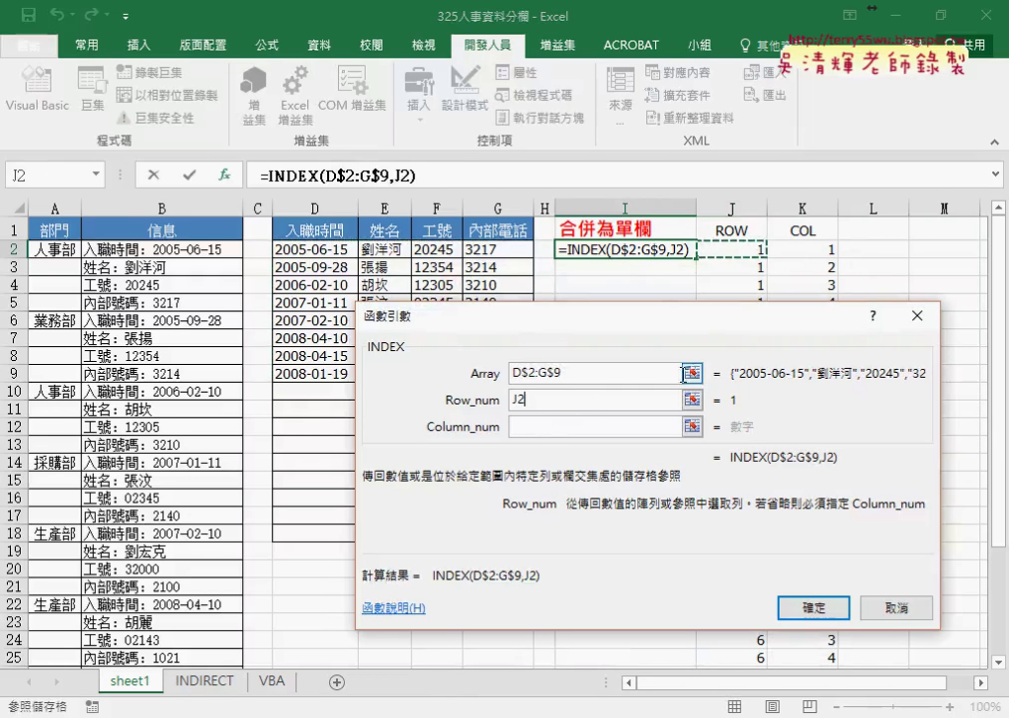
left_click(538, 426)
left_click(802, 249)
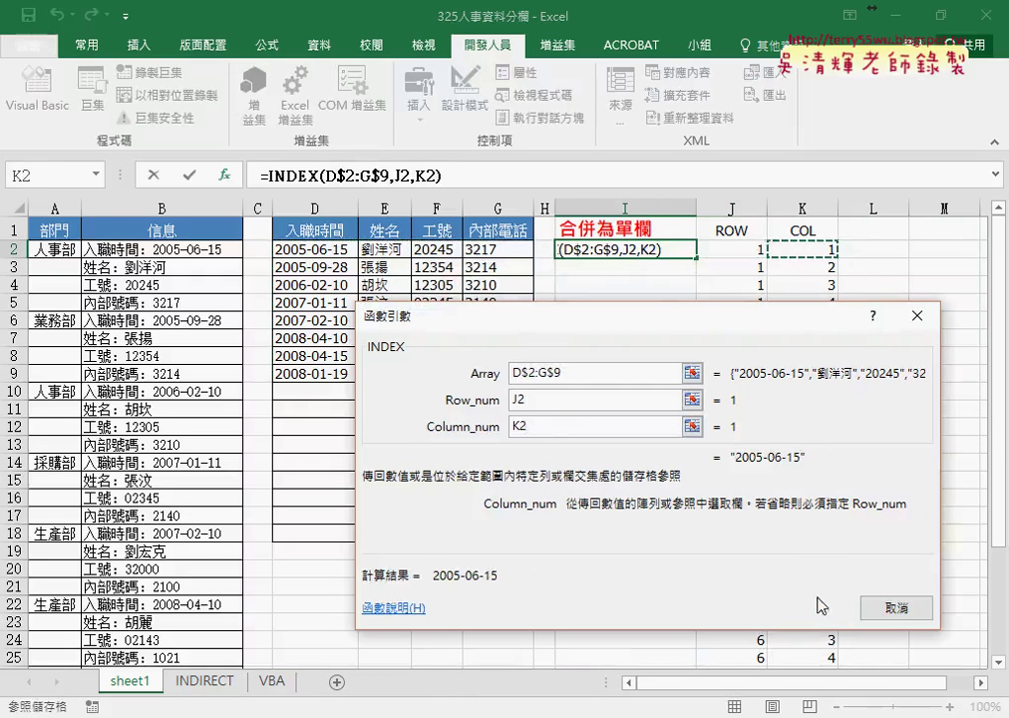
left_click(812, 607)
double_click(696, 258)
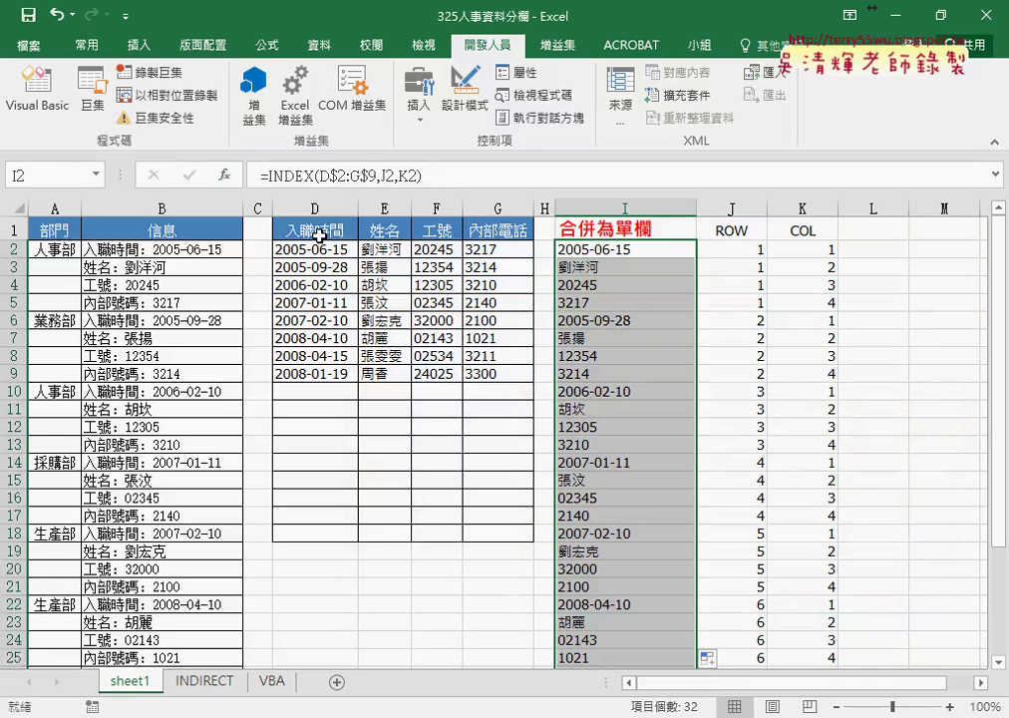
left_click(743, 250)
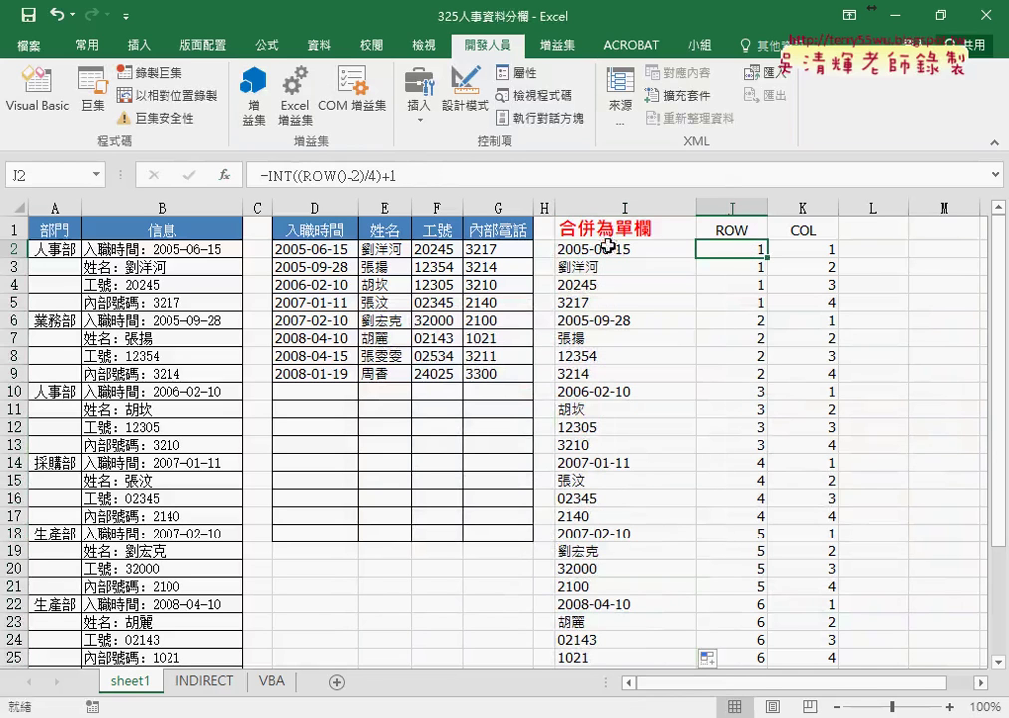
left_click(777, 251)
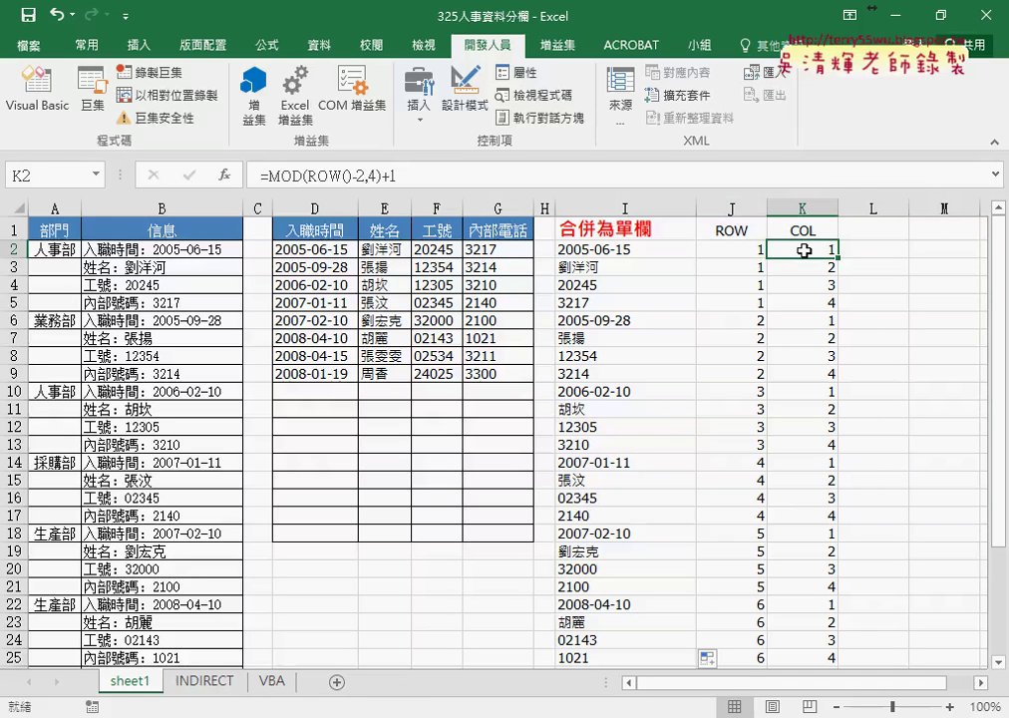
left_click(733, 249)
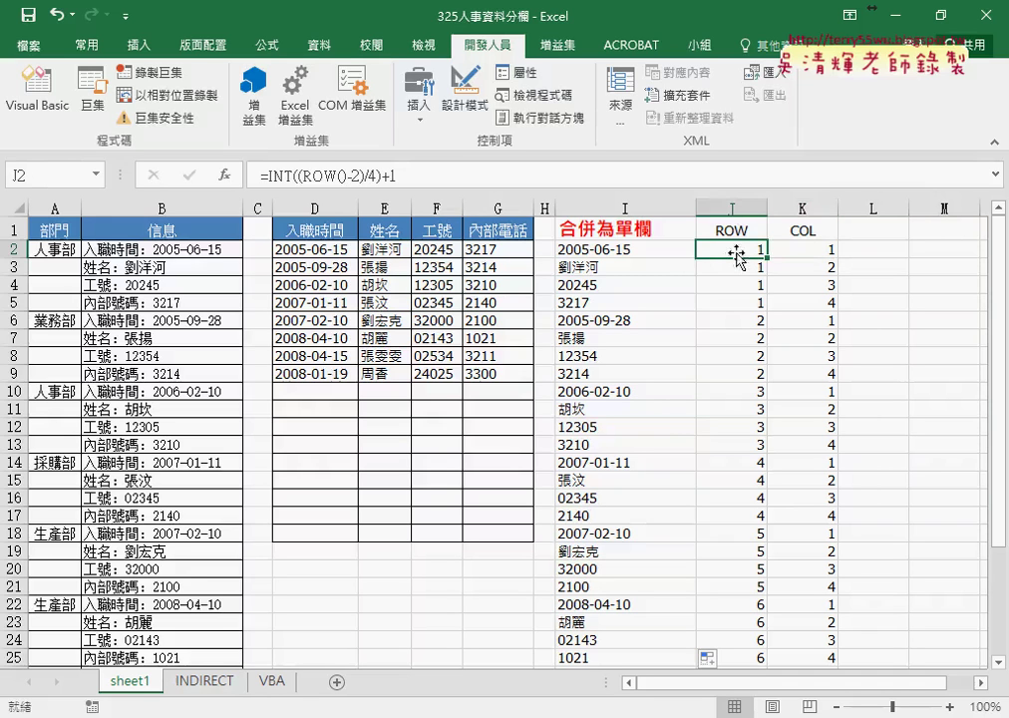
On the INDIRECT sheet, start an INDIRECT function in I2
left_click(209, 681)
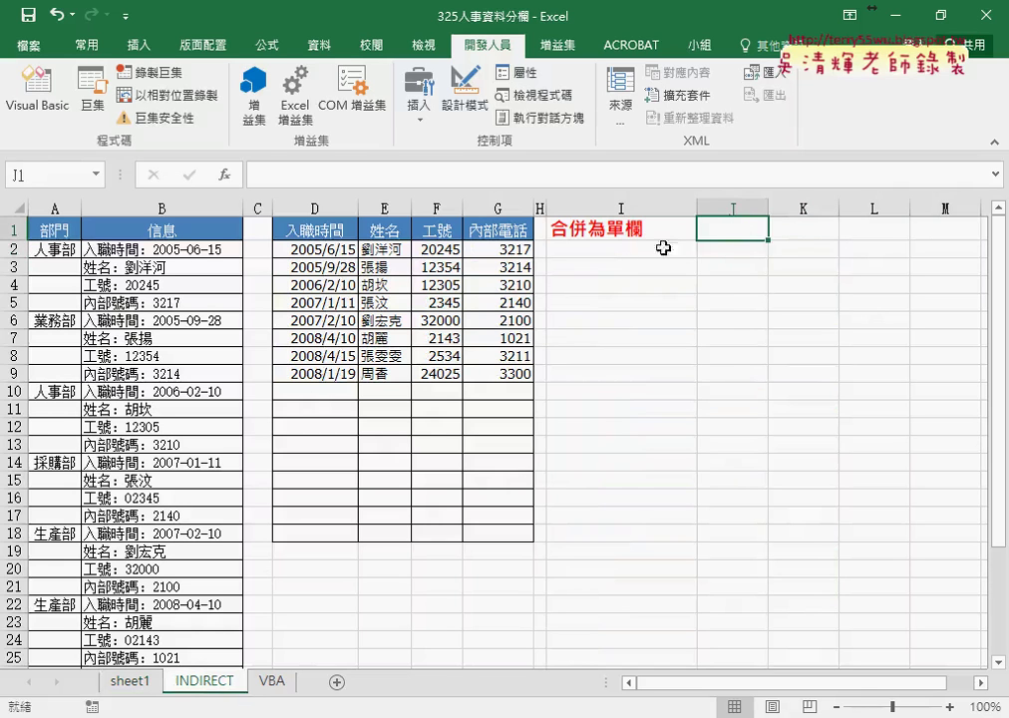
left_click(628, 248)
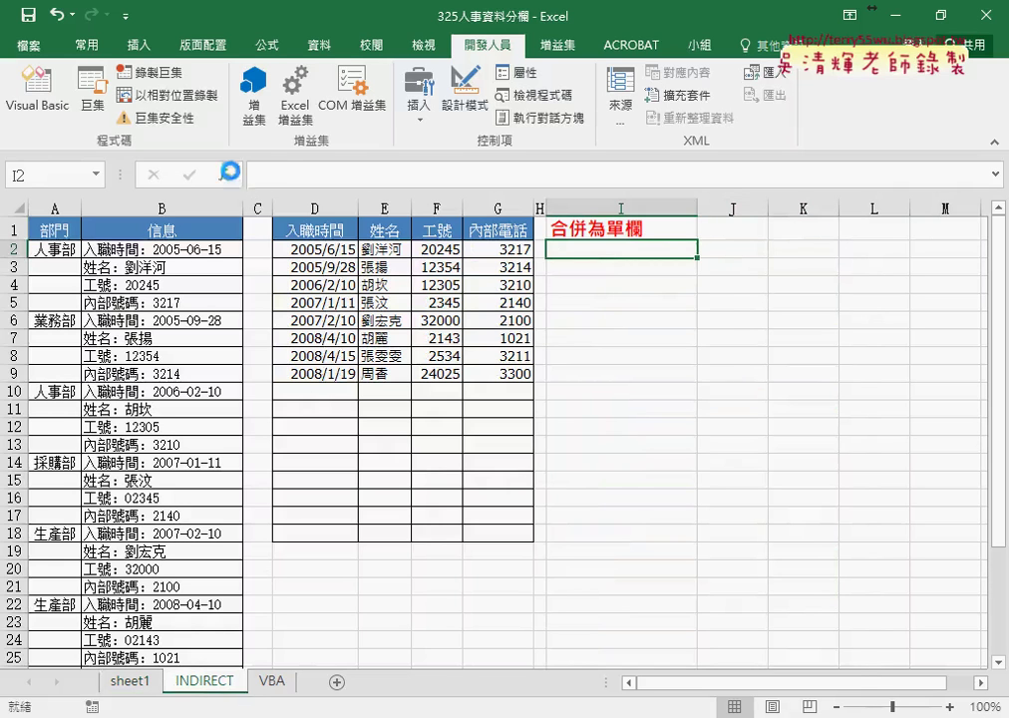
left_click(224, 175)
left_click(579, 382)
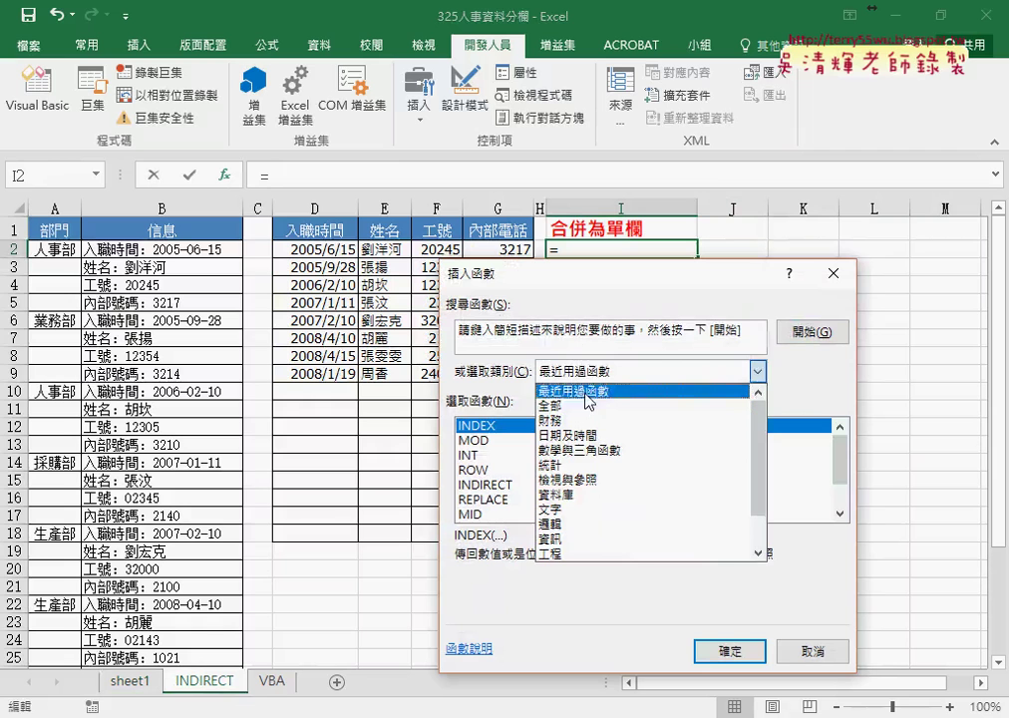
left_click(588, 390)
double_click(485, 484)
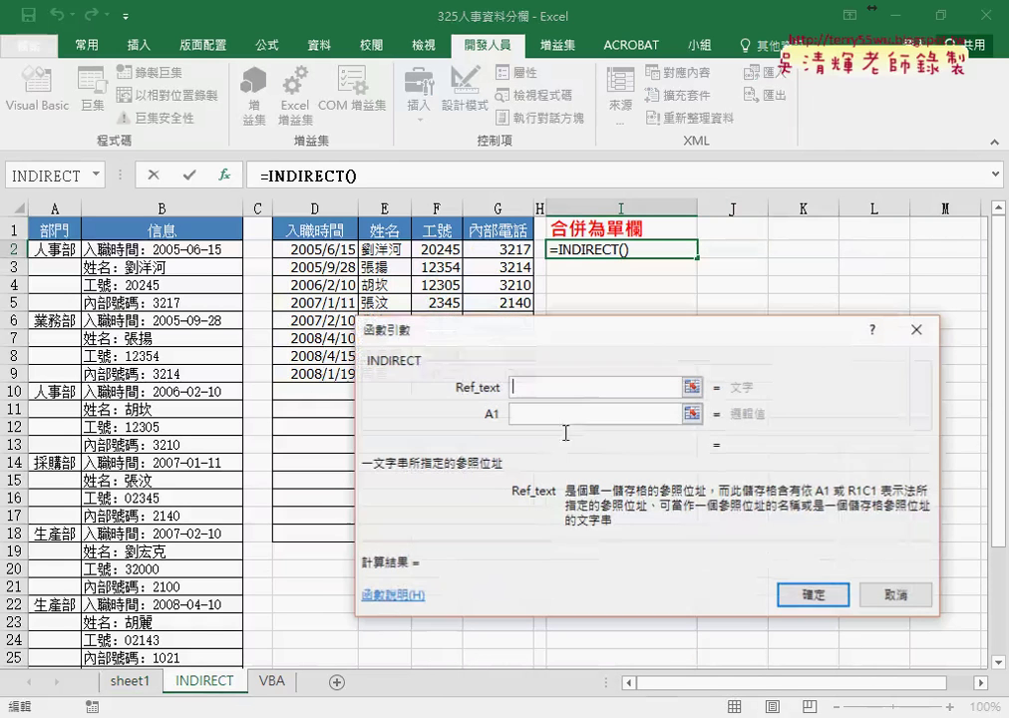
Try D2 and then "D2" as Ref_text, then cancel the unfinished INDIRECT formula
left_click(325, 249)
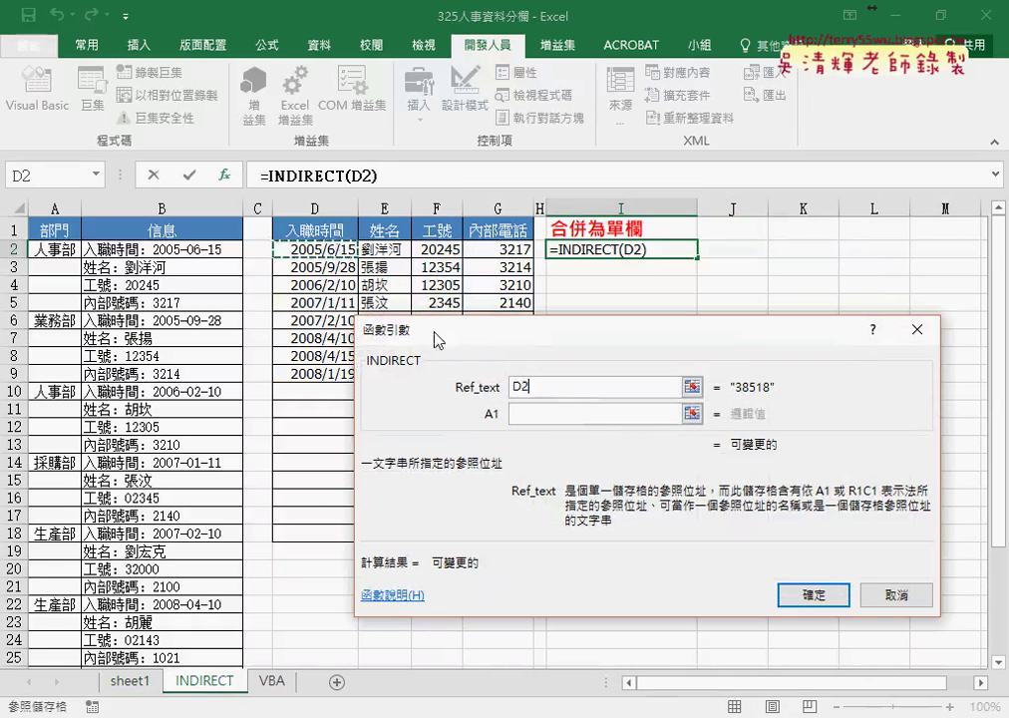
left_click(525, 386)
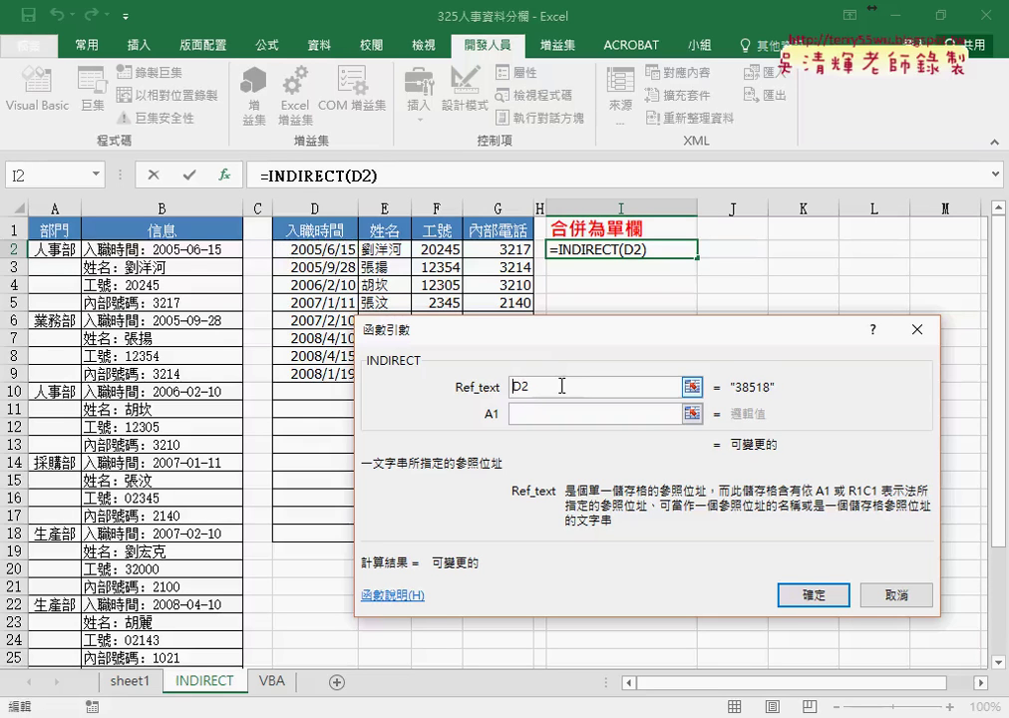
type("\"D2")
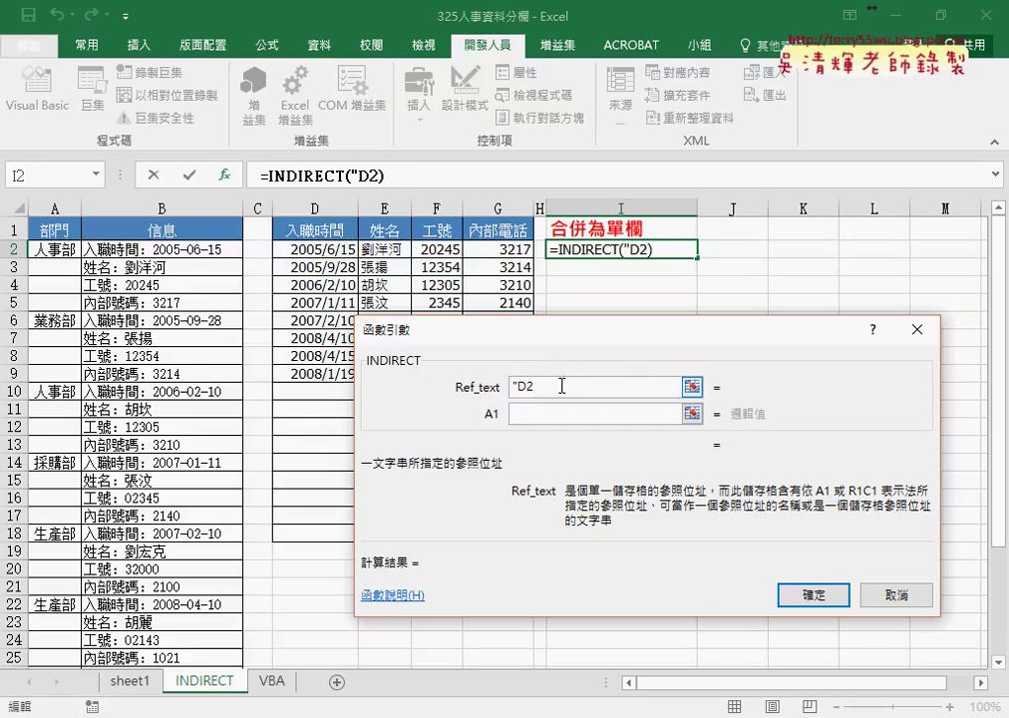
type("\"")
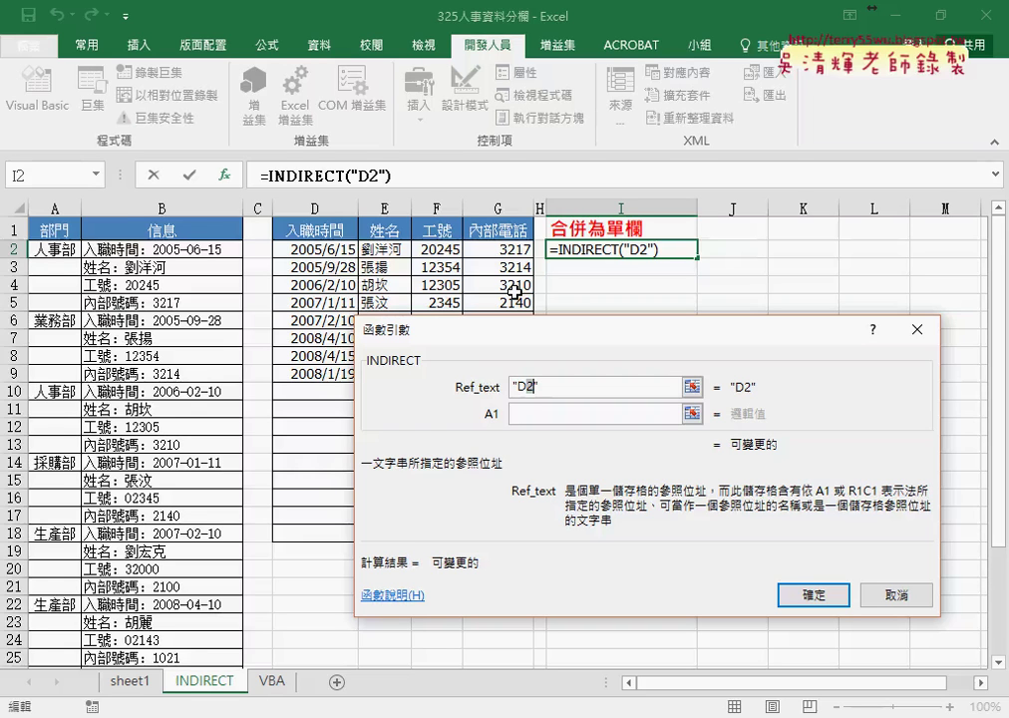
left_click(518, 387)
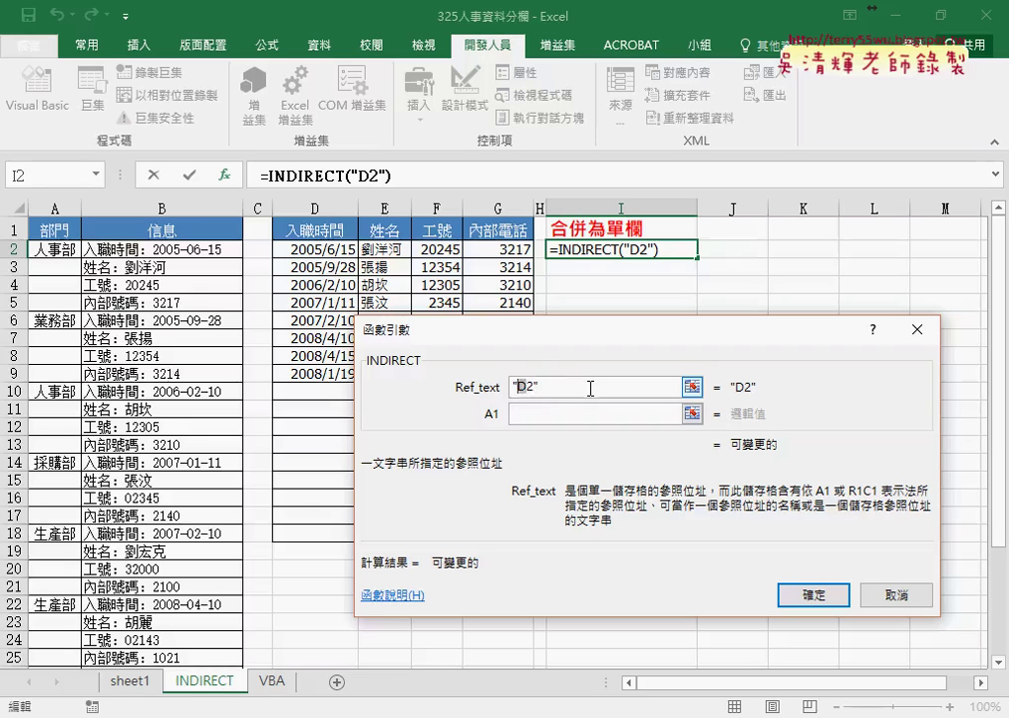
left_click(892, 595)
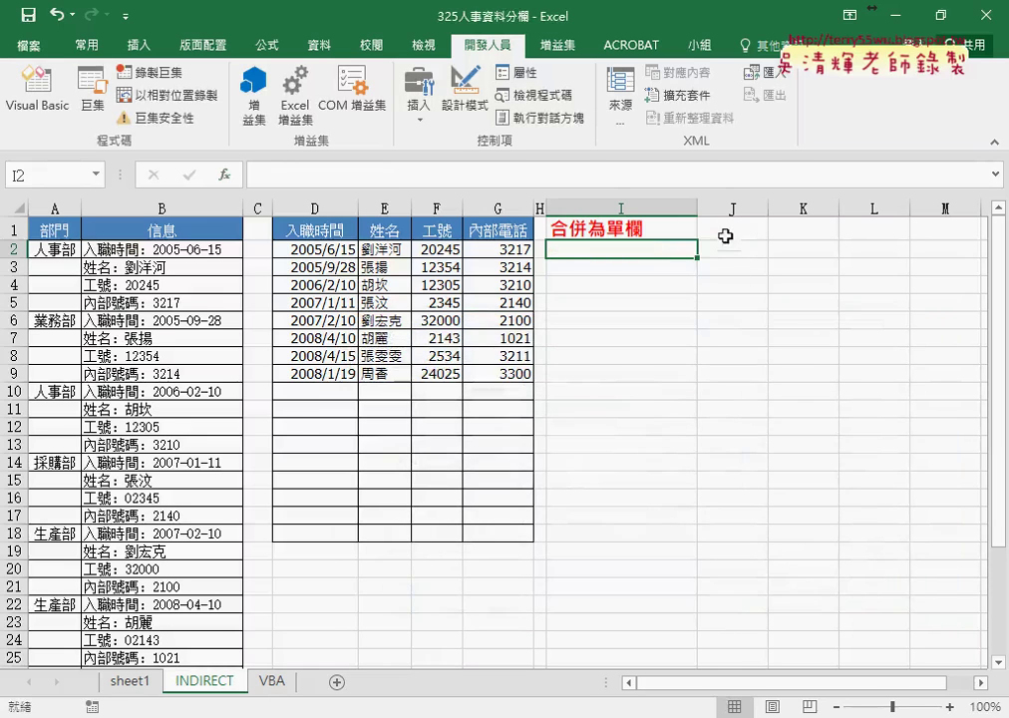
Add COL and ROW headings in J1:K1 and fill the value 2 down K2:K5
left_click(730, 227)
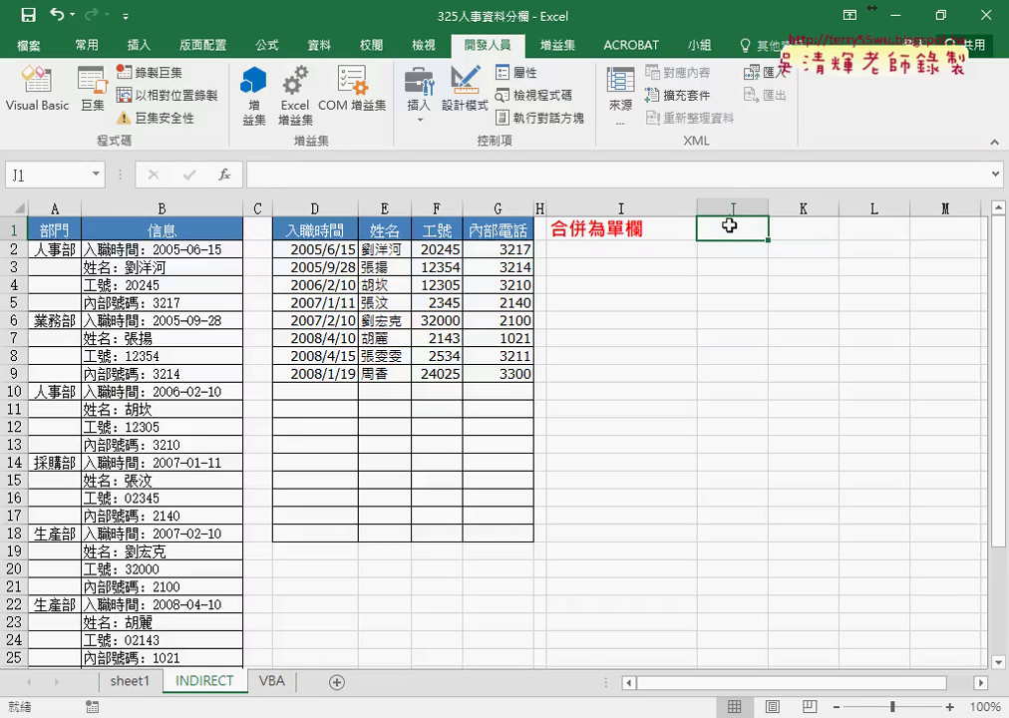
type("COL")
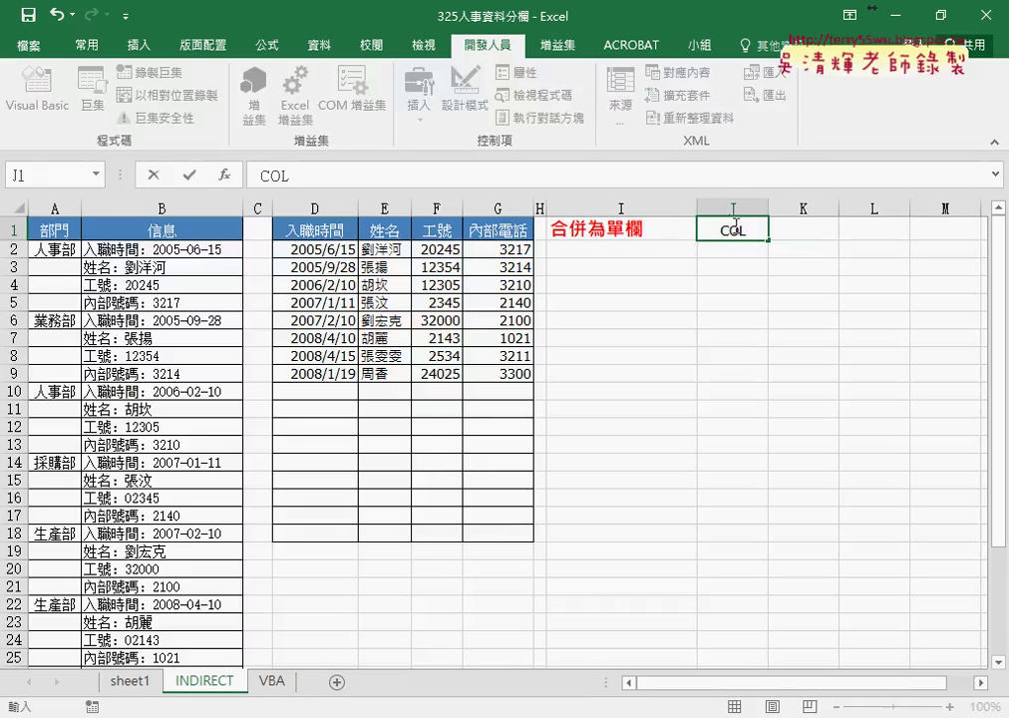
left_click(818, 232)
type("ROW")
left_click(807, 249)
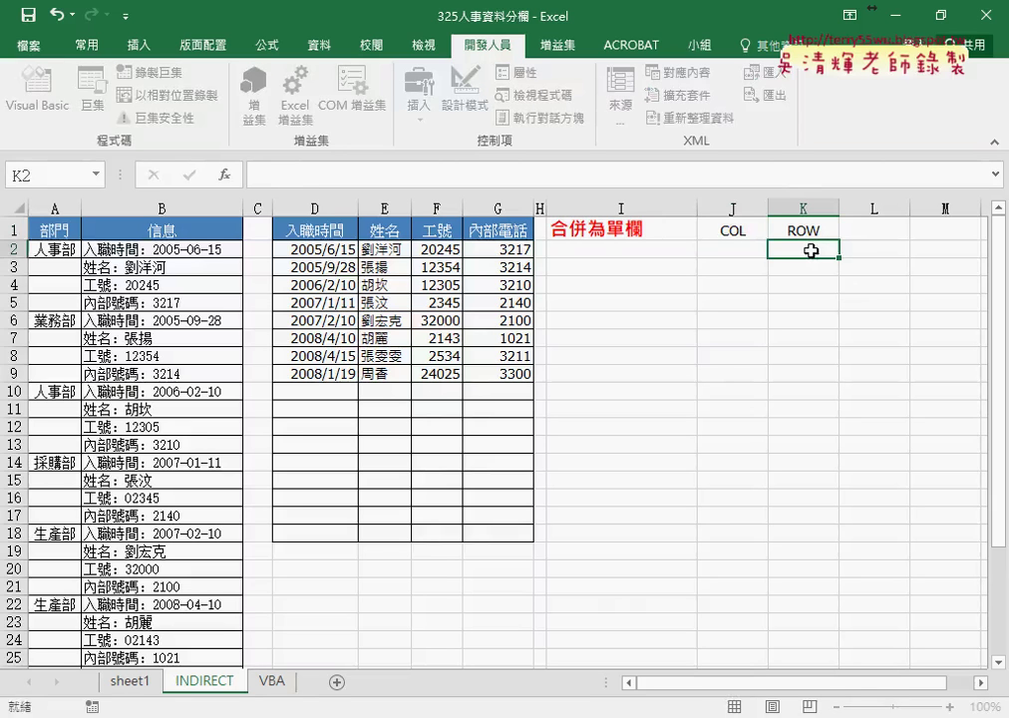
type("2")
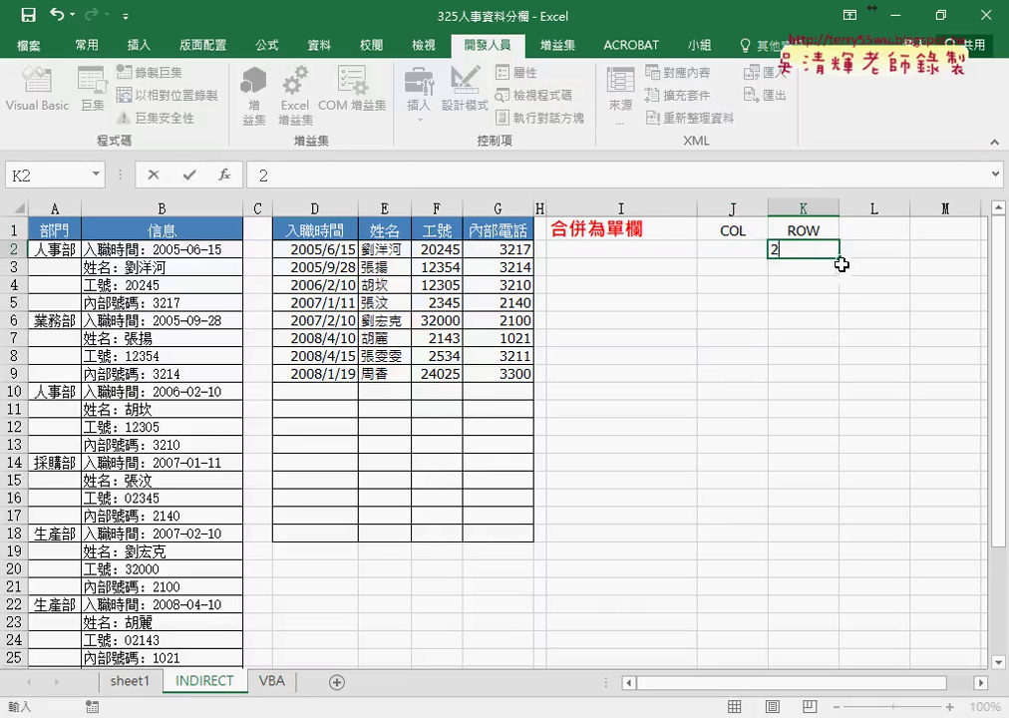
key("ctrl+Return")
left_click_drag(840, 257, 840, 313)
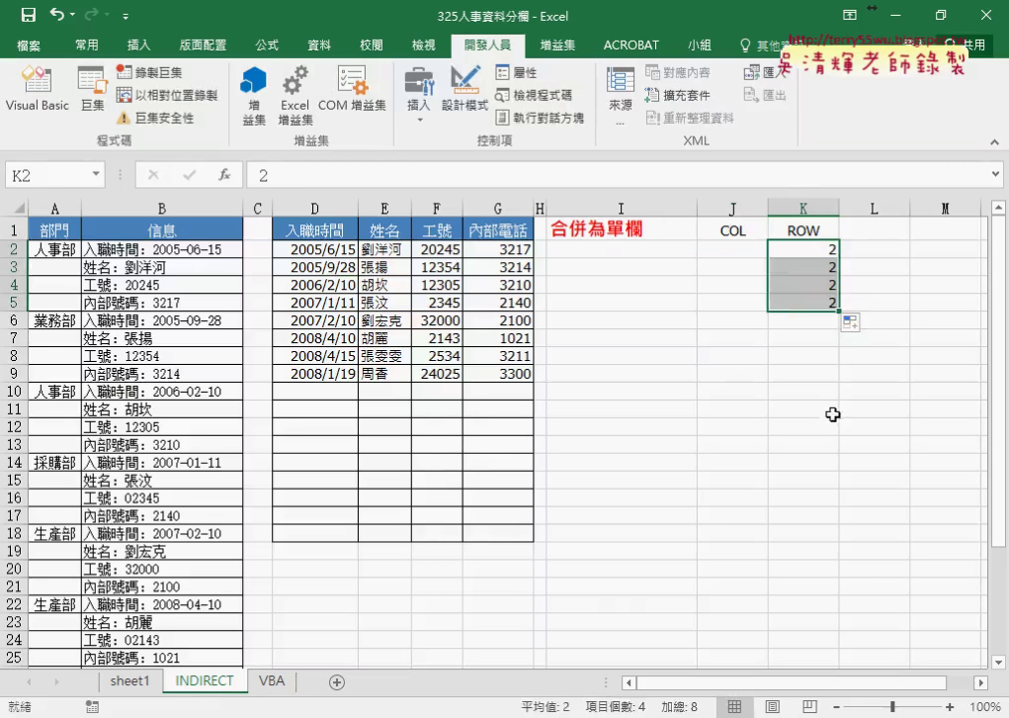
Put letters D and E in J2:J3, clearing the extra filled copies from J4:J5
left_click(734, 252)
type("D")
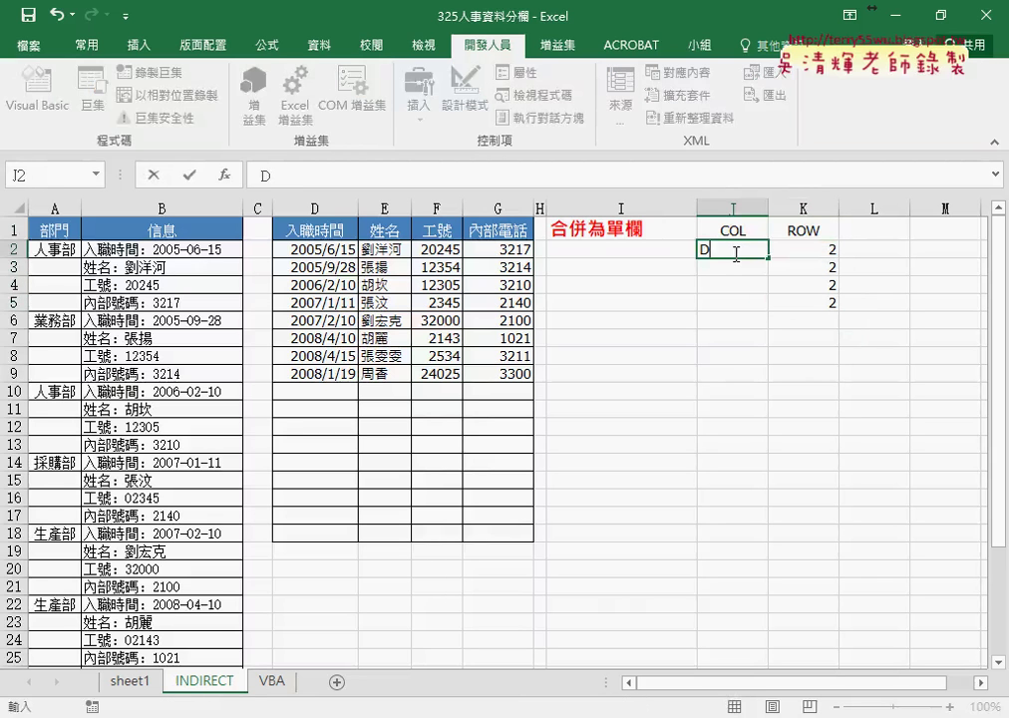
key("Return")
type("E")
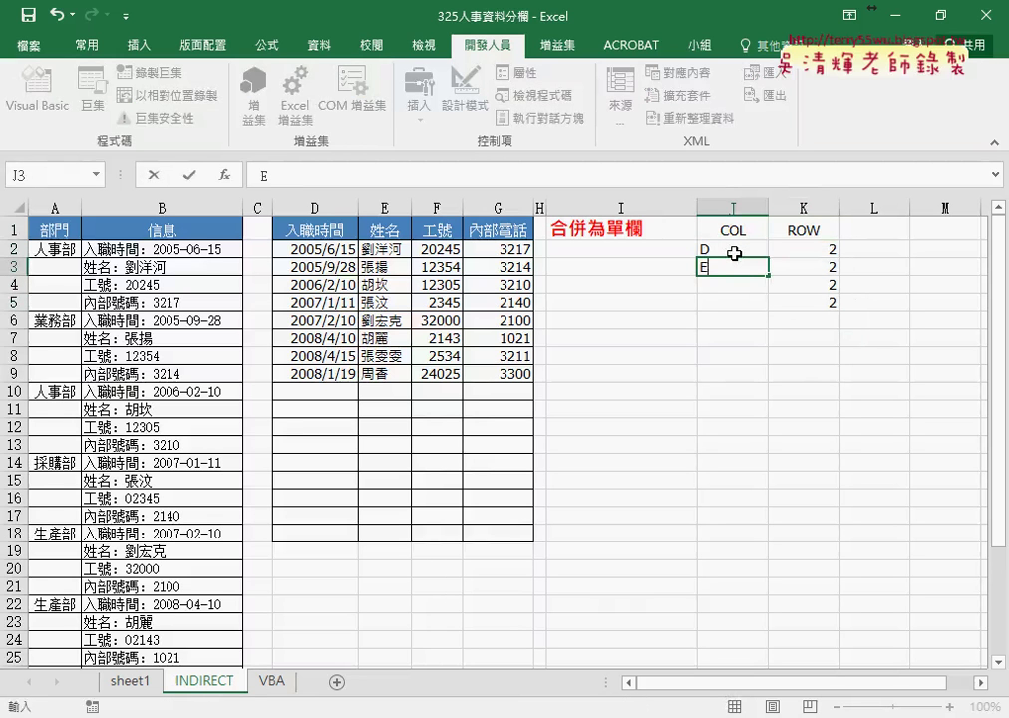
left_click_drag(734, 254, 772, 315)
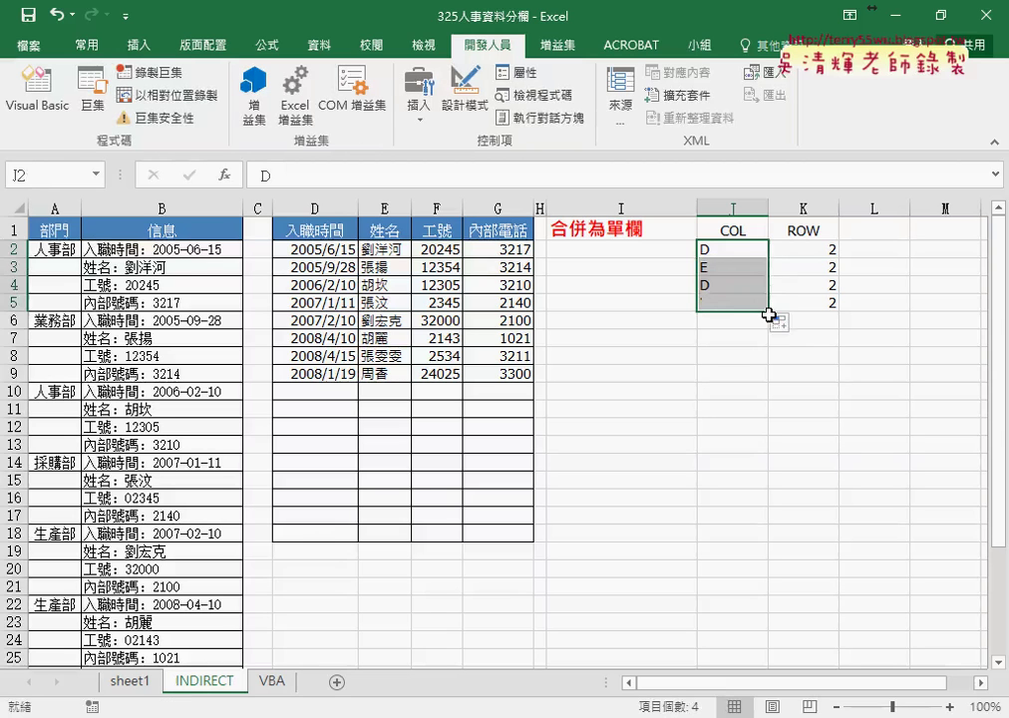
left_click(745, 250)
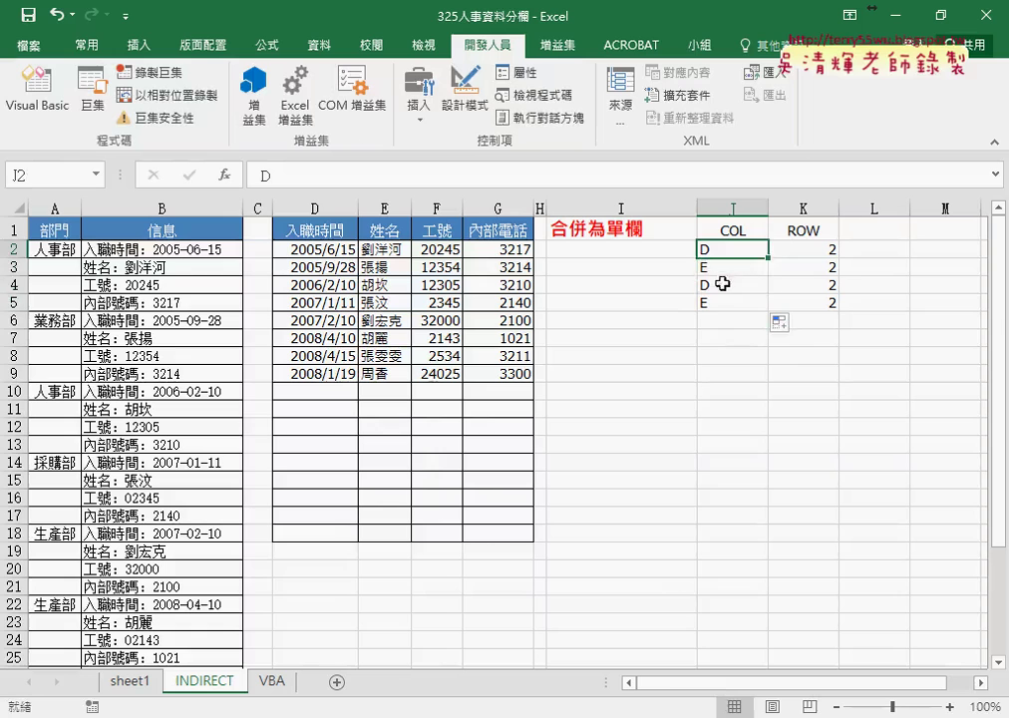
left_click_drag(720, 284, 720, 304)
key("Delete")
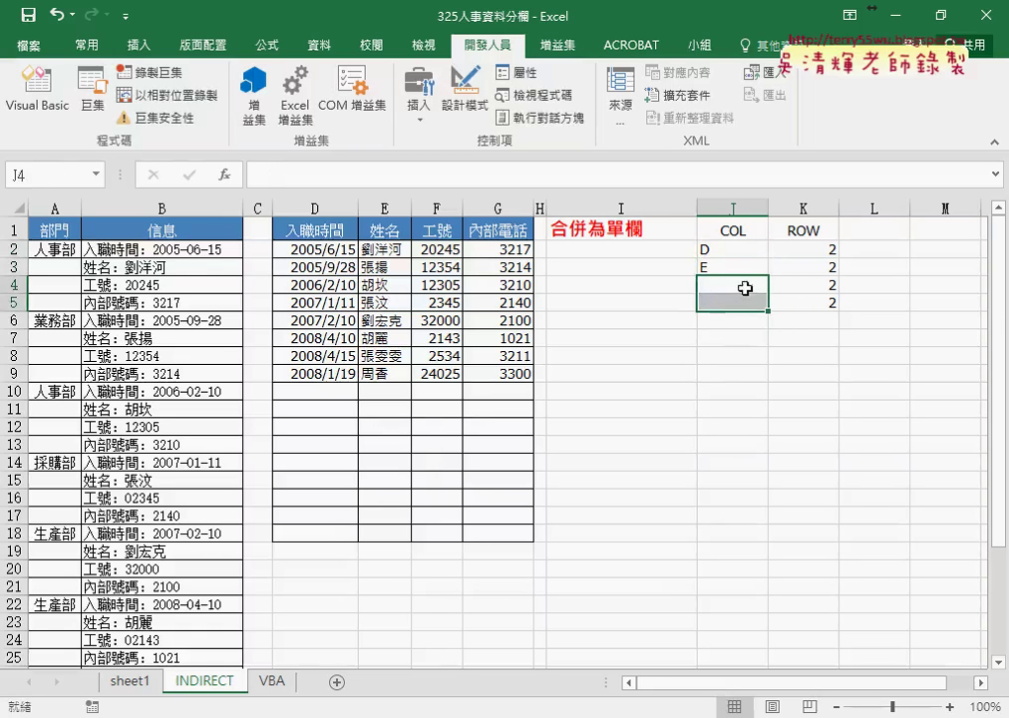
left_click_drag(740, 249, 738, 315)
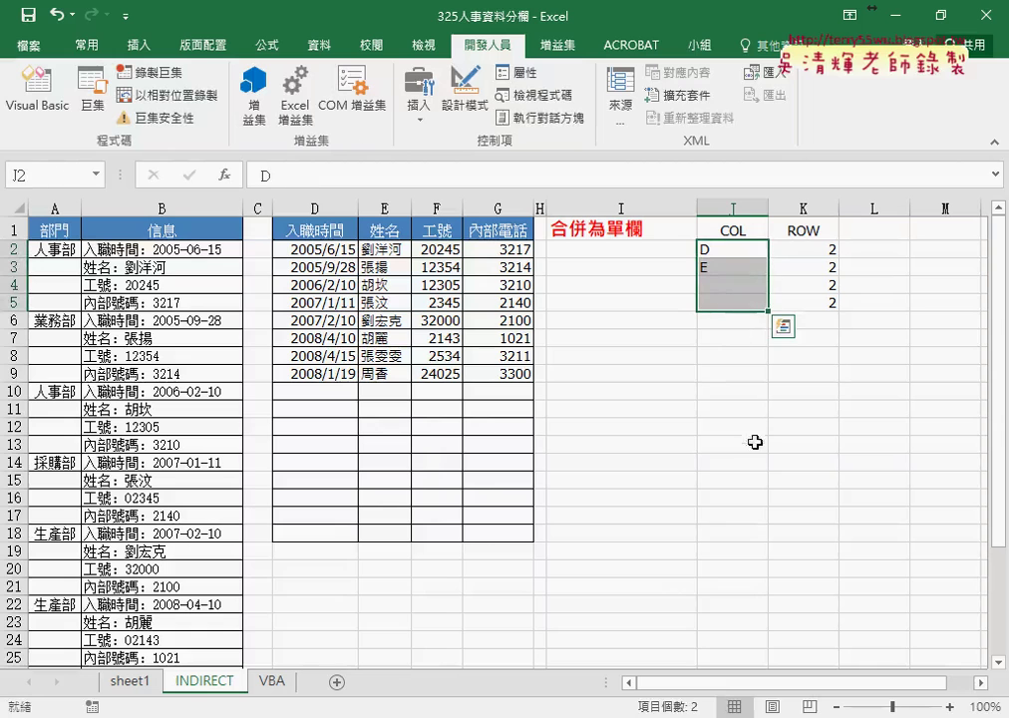
left_click_drag(822, 250, 829, 311)
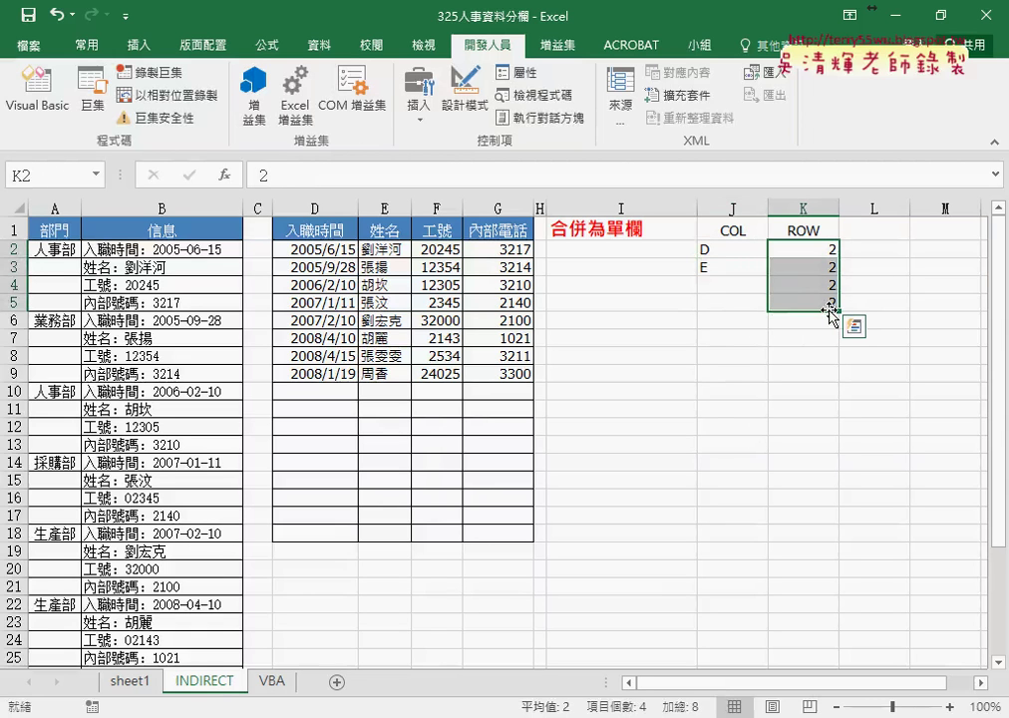